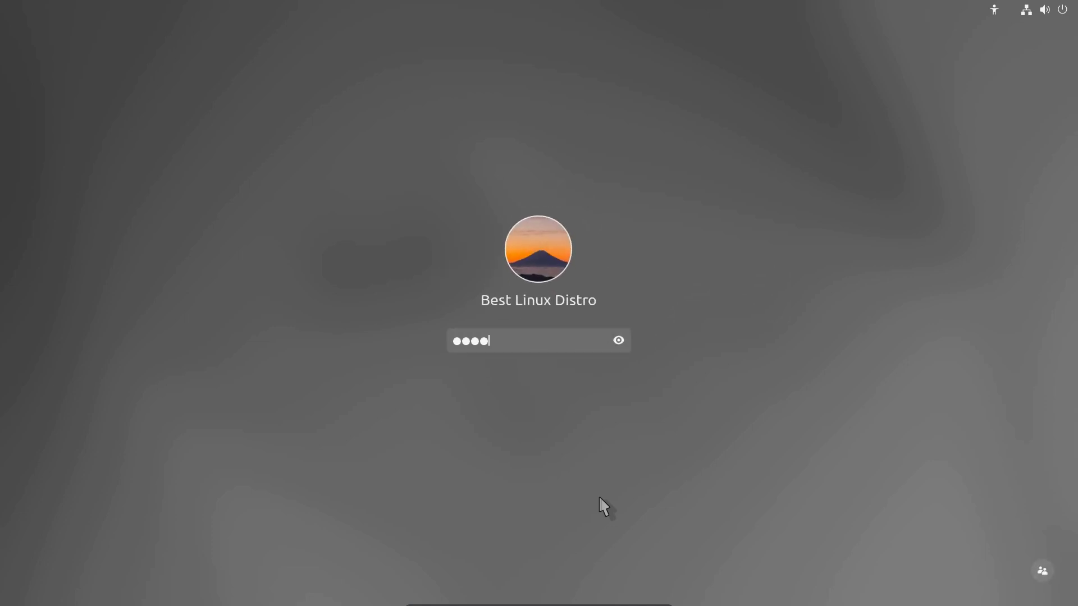
Step: Submit the account password at the GNOME login screen to reach the desktop
{"action": "key", "text": "Return"}
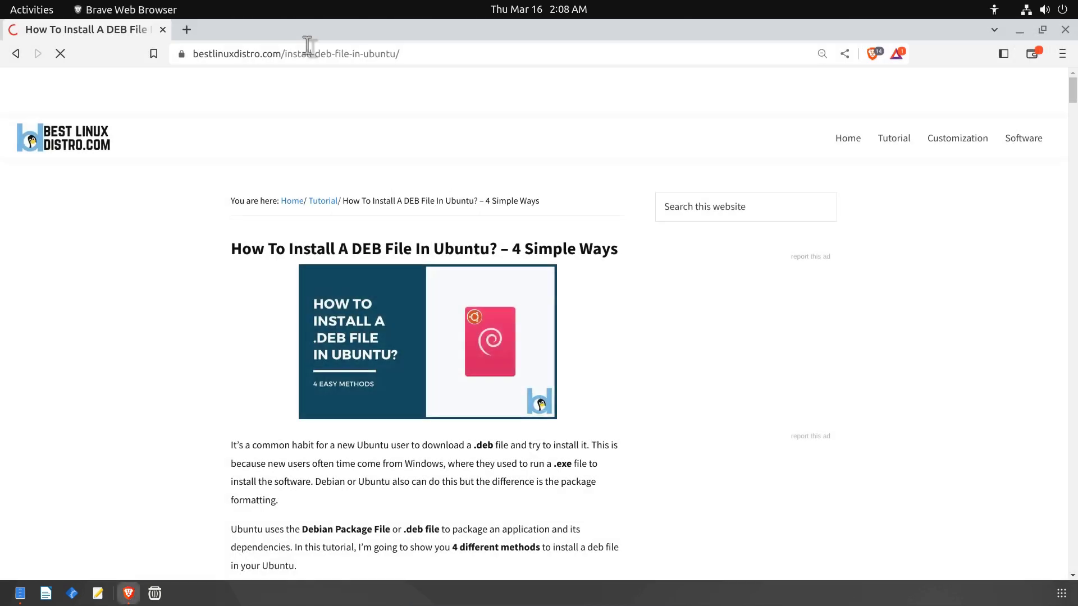
Step: Zoom the DEB install tutorial to 110% and scroll through its installation methods
{"action": "key", "text": "ctrl+plus"}
{"action": "key", "text": "ctrl+plus"}
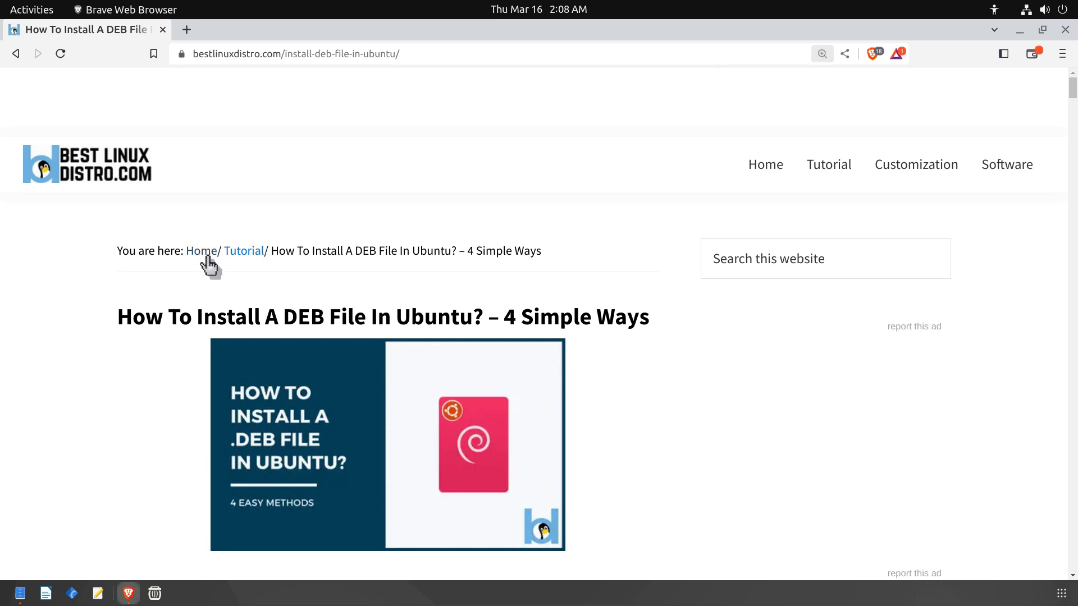
{"action": "left_click_drag", "start_coordinate": [1074, 92], "coordinate": [1074, 96]}
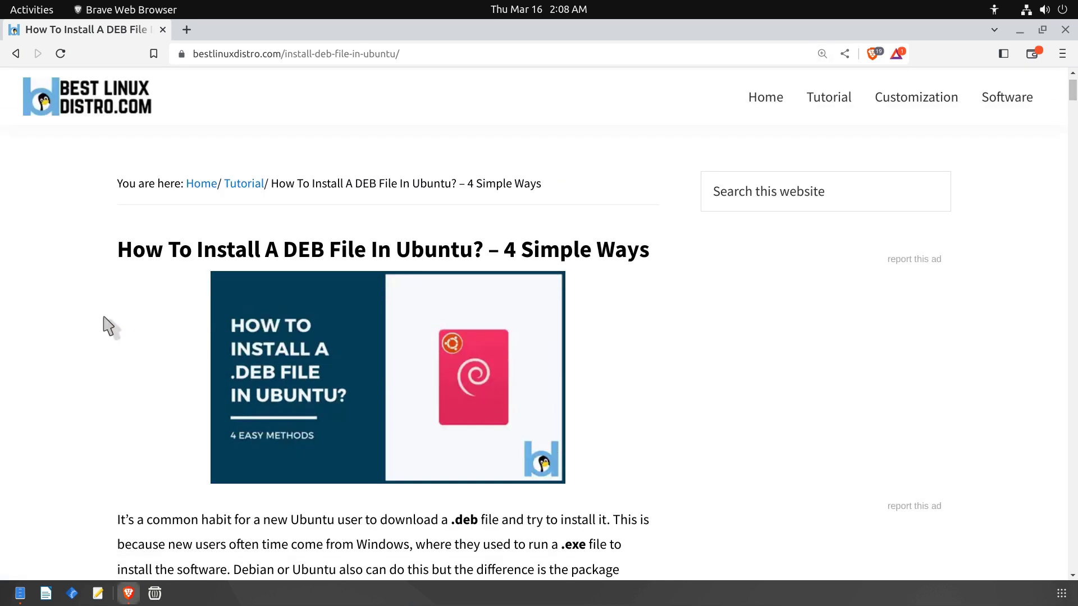
{"action": "scroll", "coordinate": [105, 325], "scroll_direction": "down", "scroll_amount": 7}
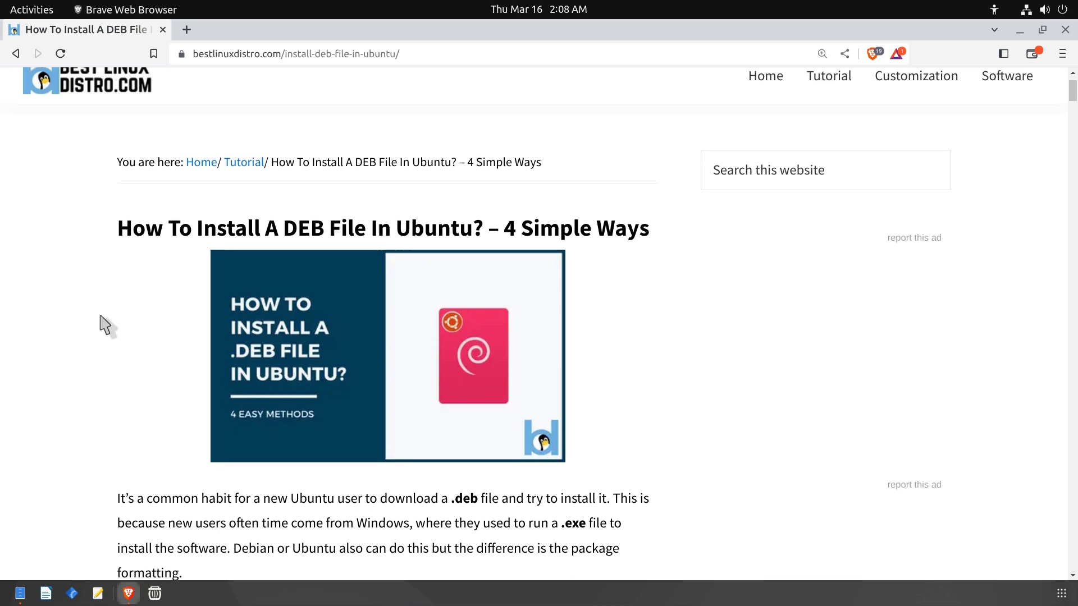
{"action": "scroll", "coordinate": [112, 321], "scroll_direction": "down", "scroll_amount": 6}
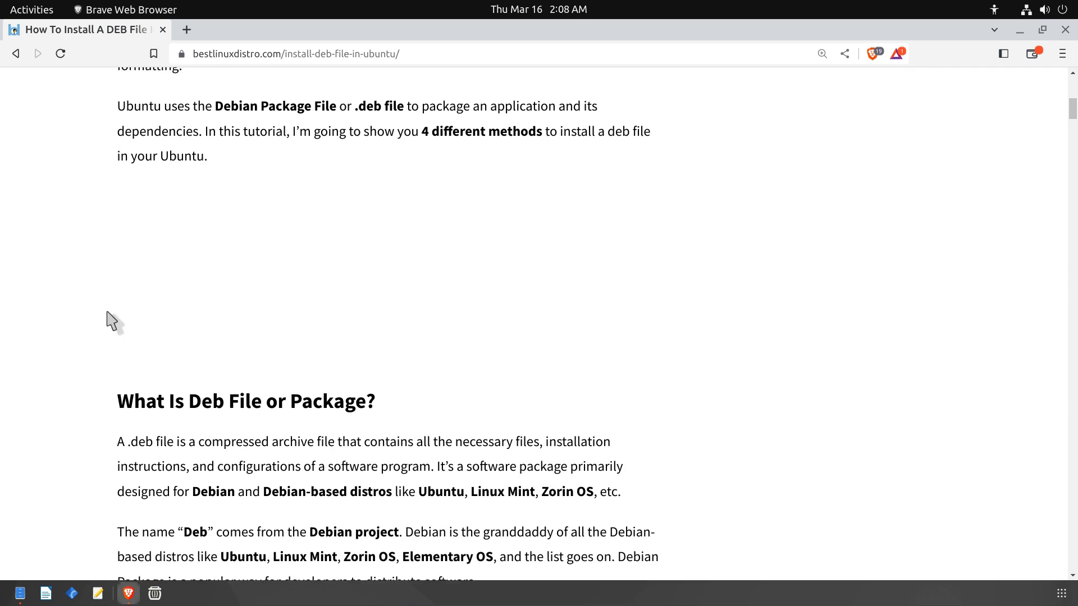
{"action": "scroll", "coordinate": [112, 322], "scroll_direction": "up", "scroll_amount": 1}
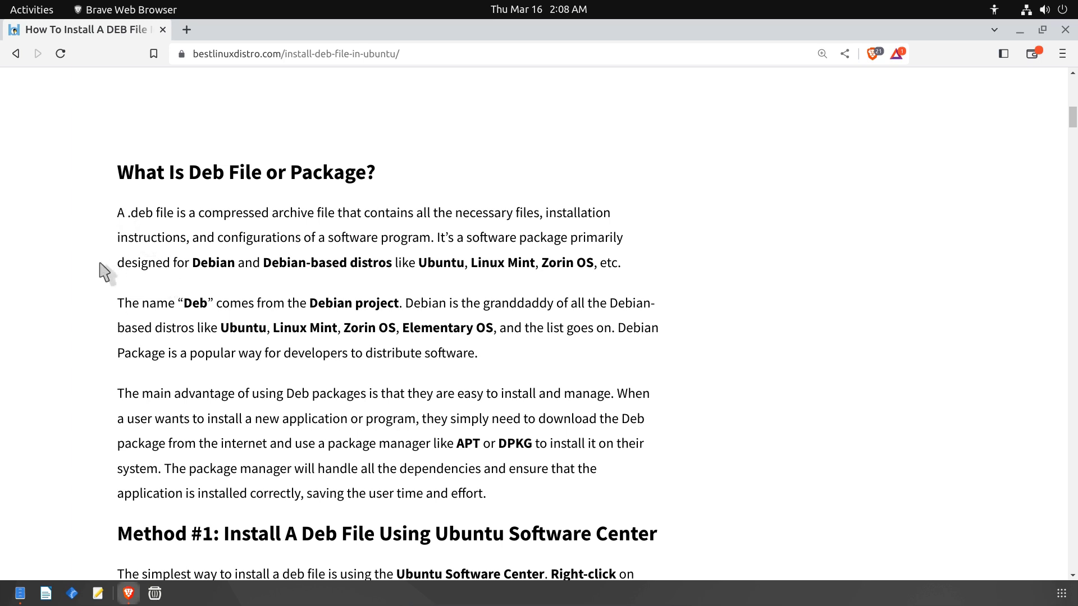
{"action": "scroll", "coordinate": [104, 272], "scroll_direction": "down", "scroll_amount": 1}
{"action": "scroll", "coordinate": [147, 314], "scroll_direction": "down", "scroll_amount": 4}
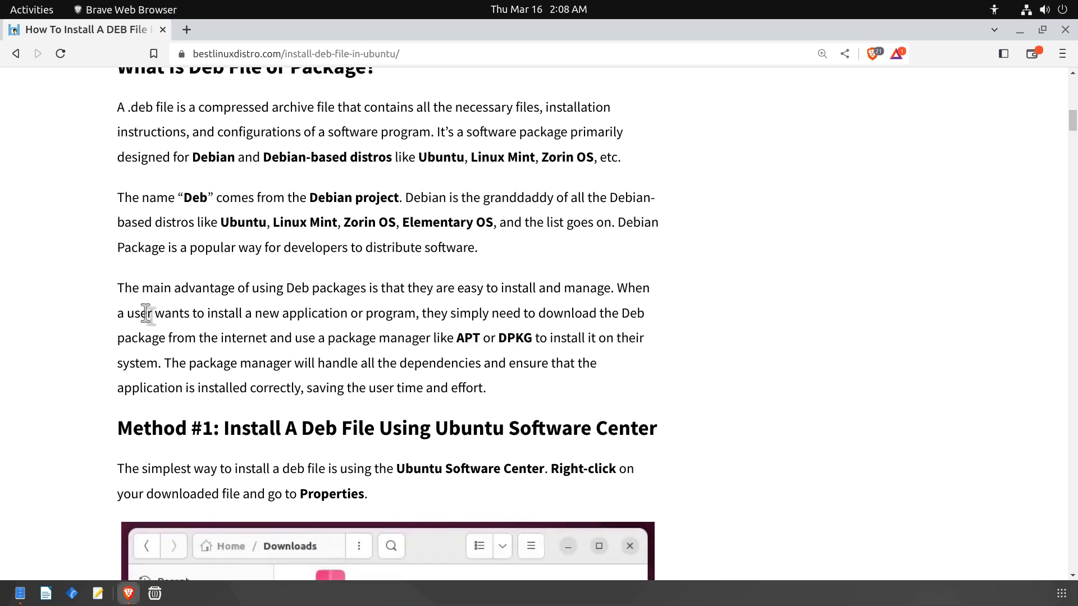
{"action": "scroll", "coordinate": [146, 313], "scroll_direction": "down", "scroll_amount": 1}
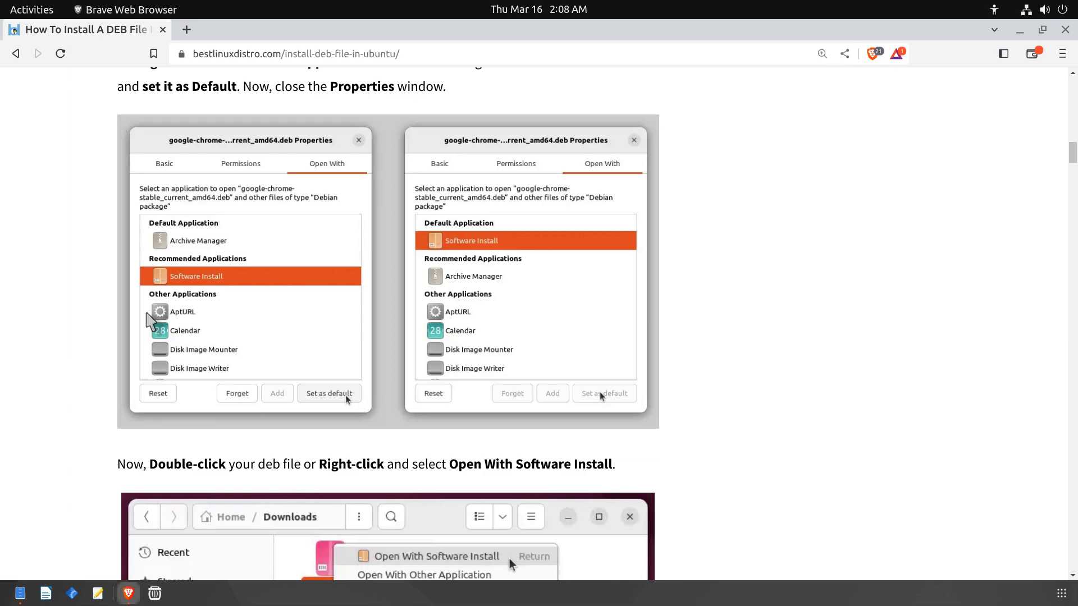
{"action": "scroll", "coordinate": [150, 321], "scroll_direction": "down", "scroll_amount": 8}
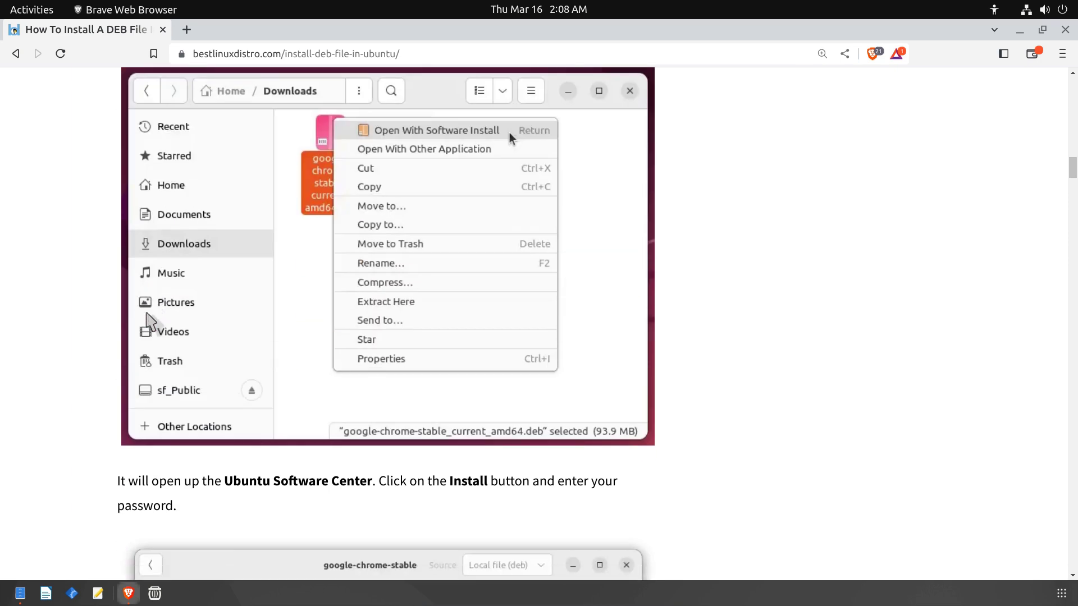
{"action": "scroll", "coordinate": [149, 317], "scroll_direction": "down", "scroll_amount": 8}
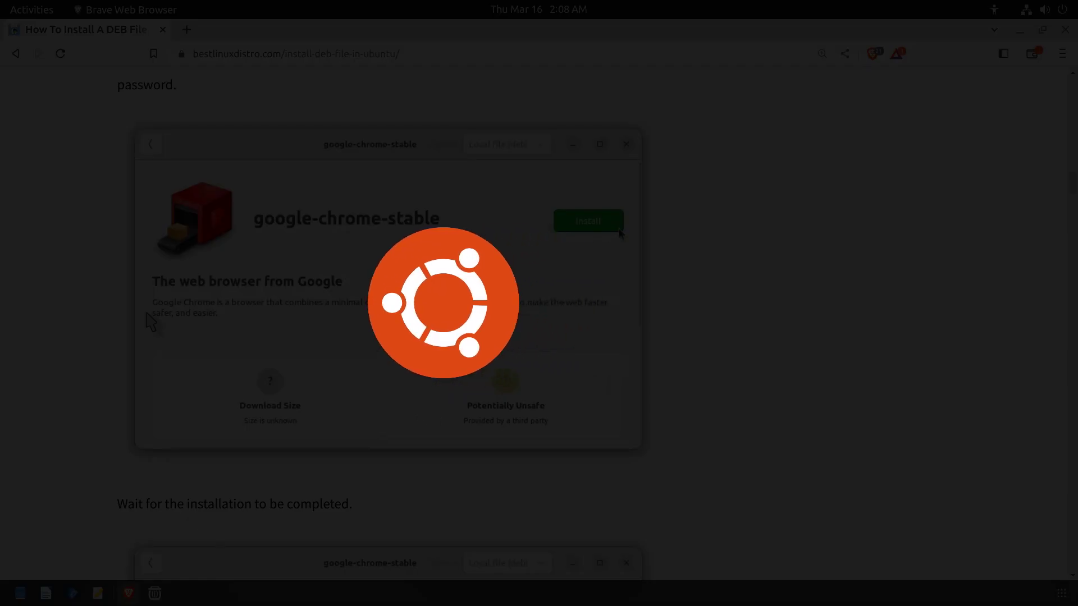
{"action": "scroll", "coordinate": [150, 321], "scroll_direction": "down", "scroll_amount": 8}
{"action": "scroll", "coordinate": [150, 321], "scroll_direction": "down", "scroll_amount": 8}
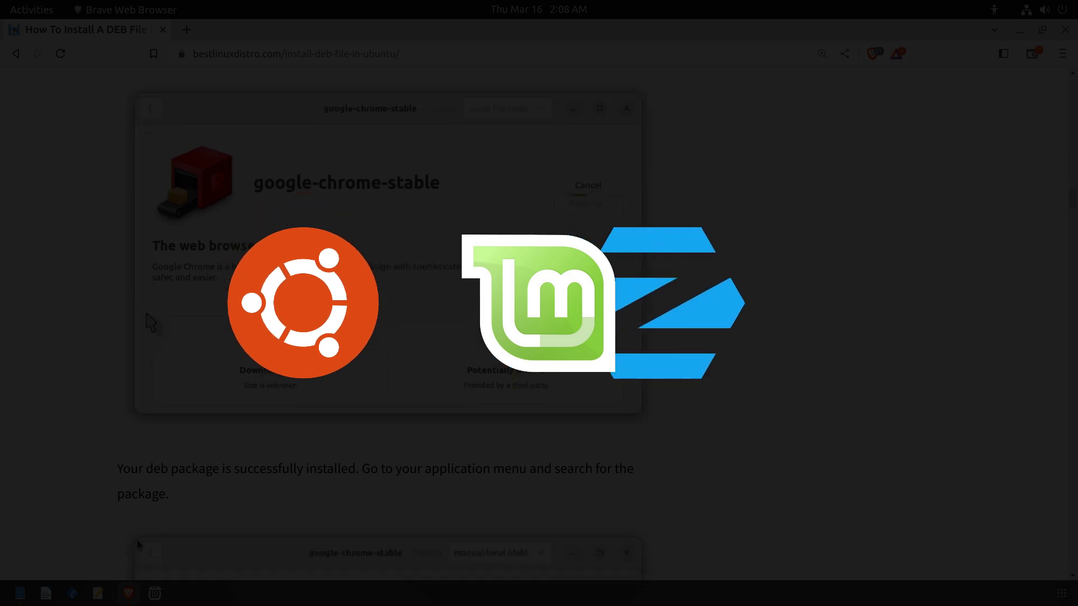
{"action": "scroll", "coordinate": [149, 321], "scroll_direction": "down", "scroll_amount": 12}
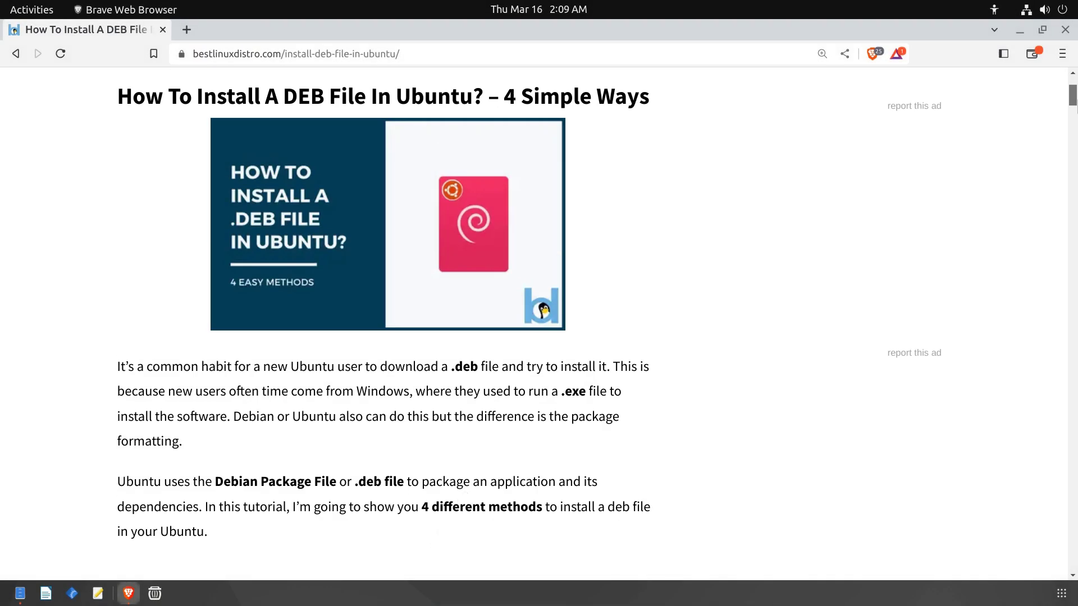
{"action": "scroll", "coordinate": [597, 319], "scroll_direction": "up", "scroll_amount": 2}
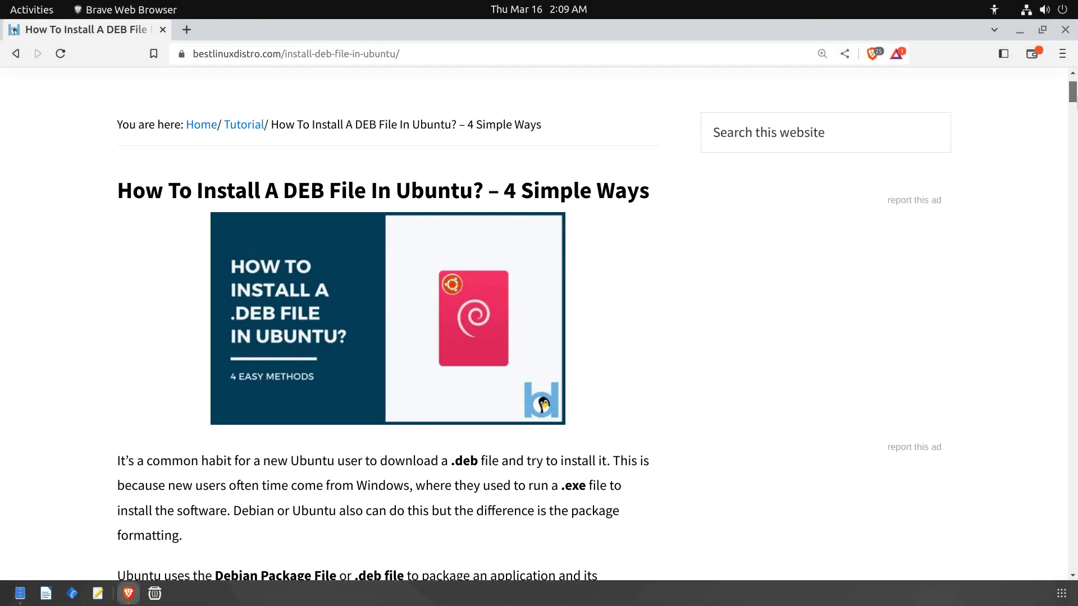
{"action": "scroll", "coordinate": [561, 360], "scroll_direction": "up", "scroll_amount": 2}
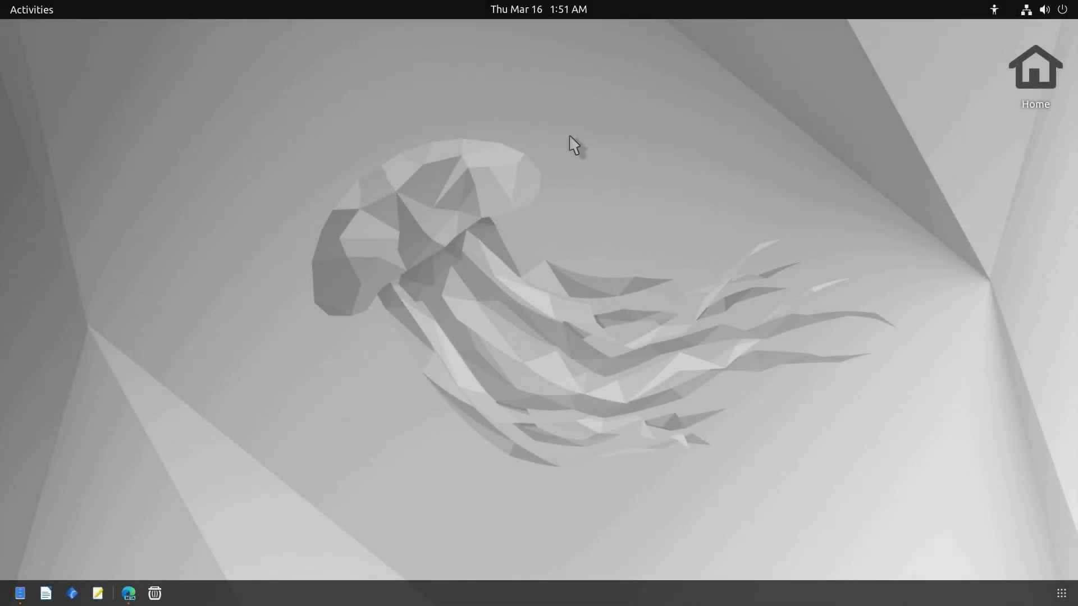
Step: Make Software Install the default opener for the Chrome .deb in its Properties Open With list
{"action": "left_click", "coordinate": [20, 594]}
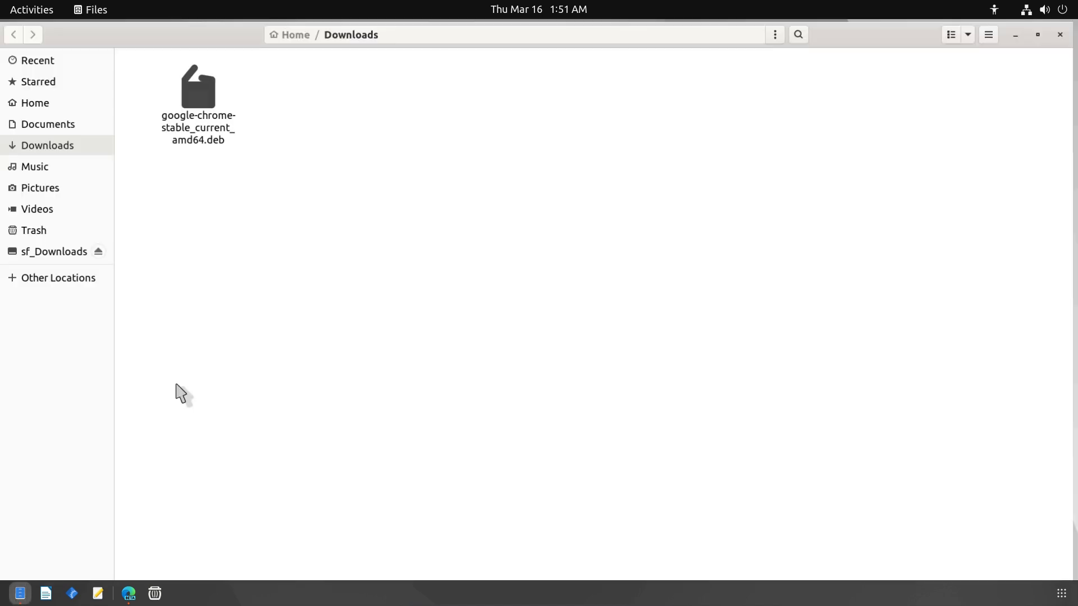
{"action": "left_click", "coordinate": [221, 125]}
{"action": "left_click", "coordinate": [211, 163]}
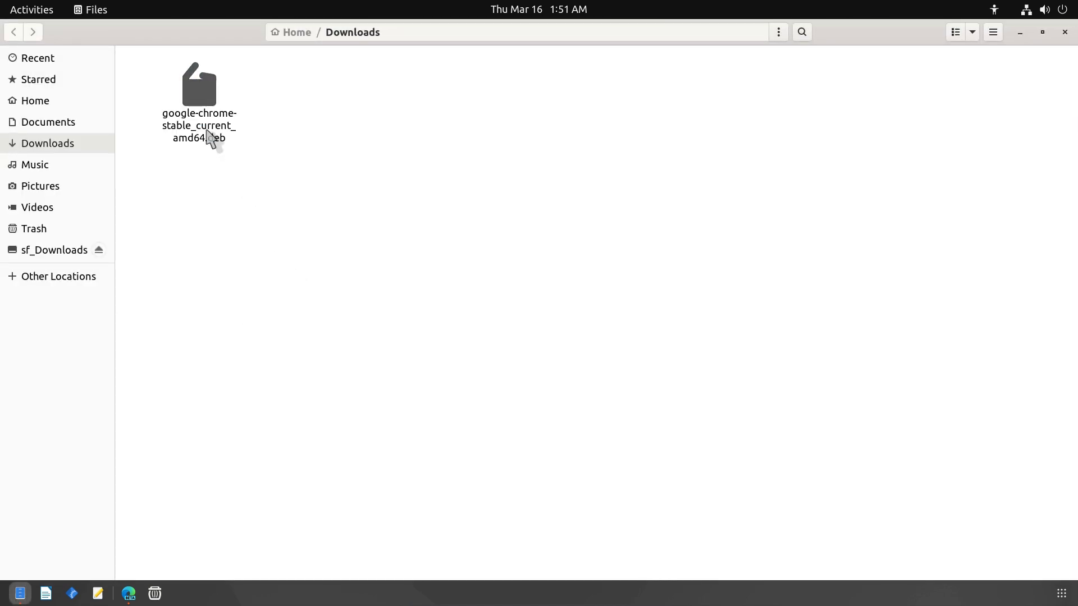
{"action": "right_click", "coordinate": [215, 138]}
{"action": "left_click", "coordinate": [266, 342]}
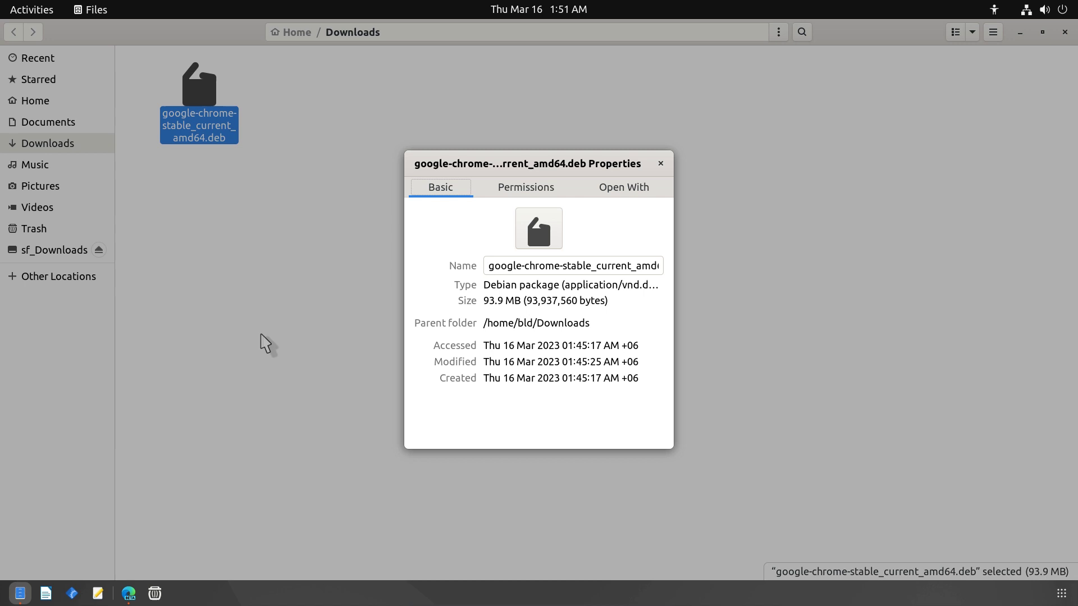
{"action": "left_click", "coordinate": [640, 188]}
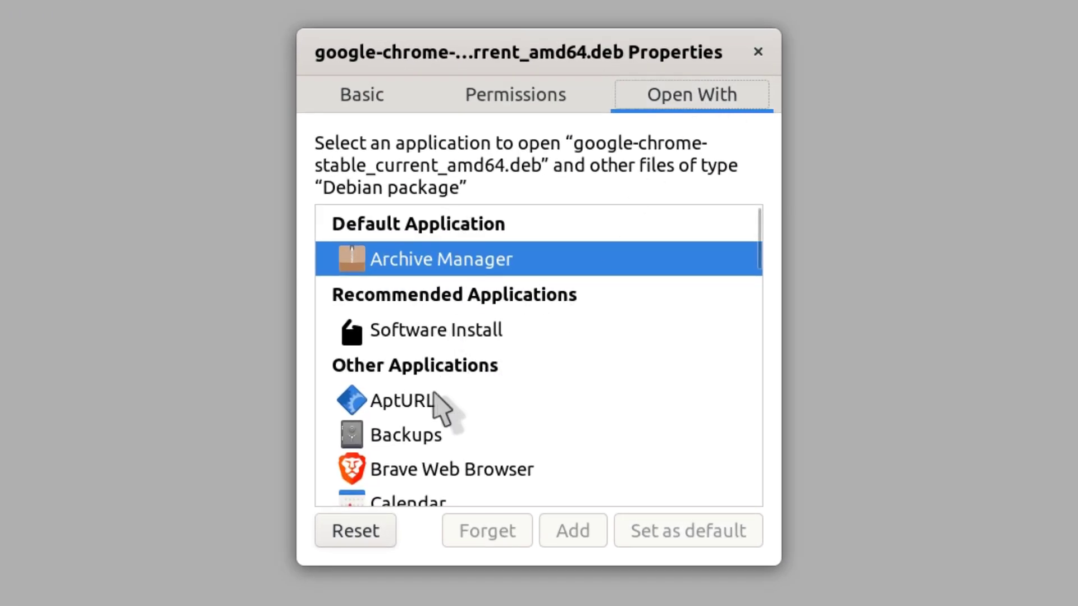
{"action": "left_click", "coordinate": [399, 336]}
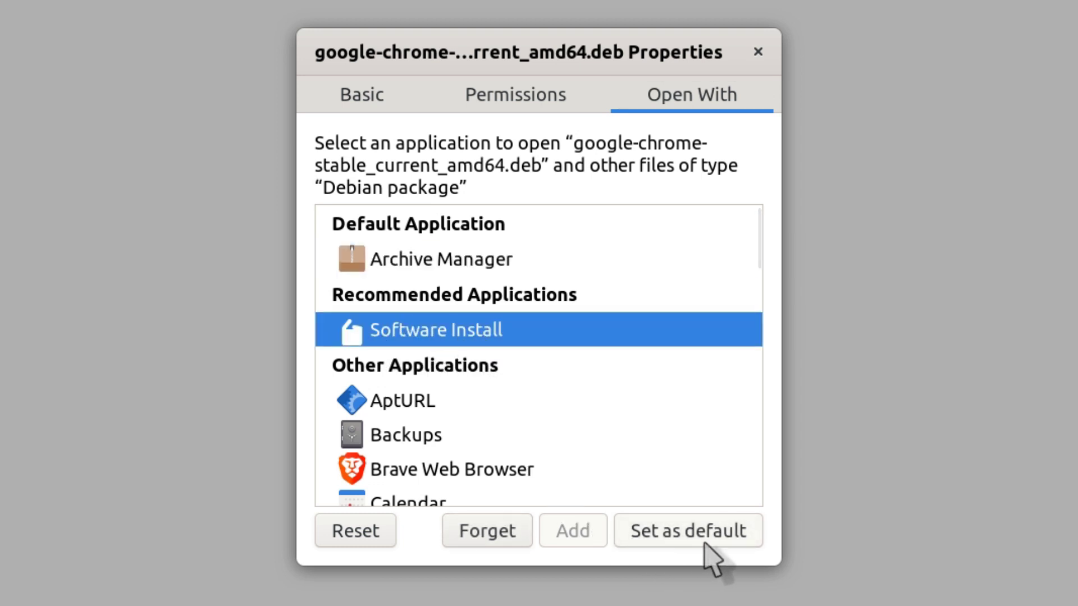
{"action": "left_click", "coordinate": [698, 540]}
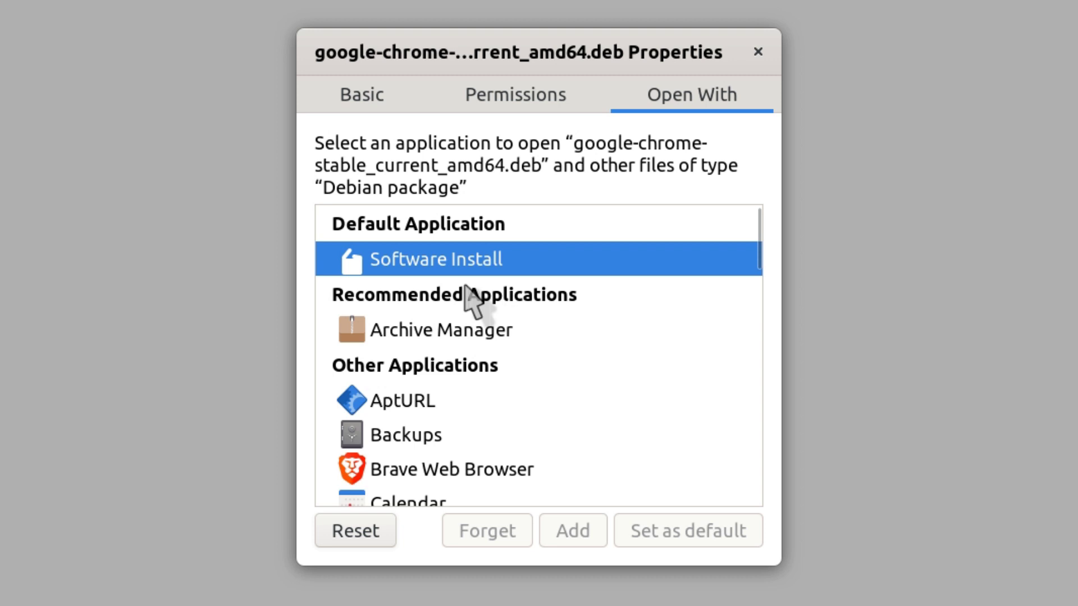
{"action": "key", "text": "Escape"}
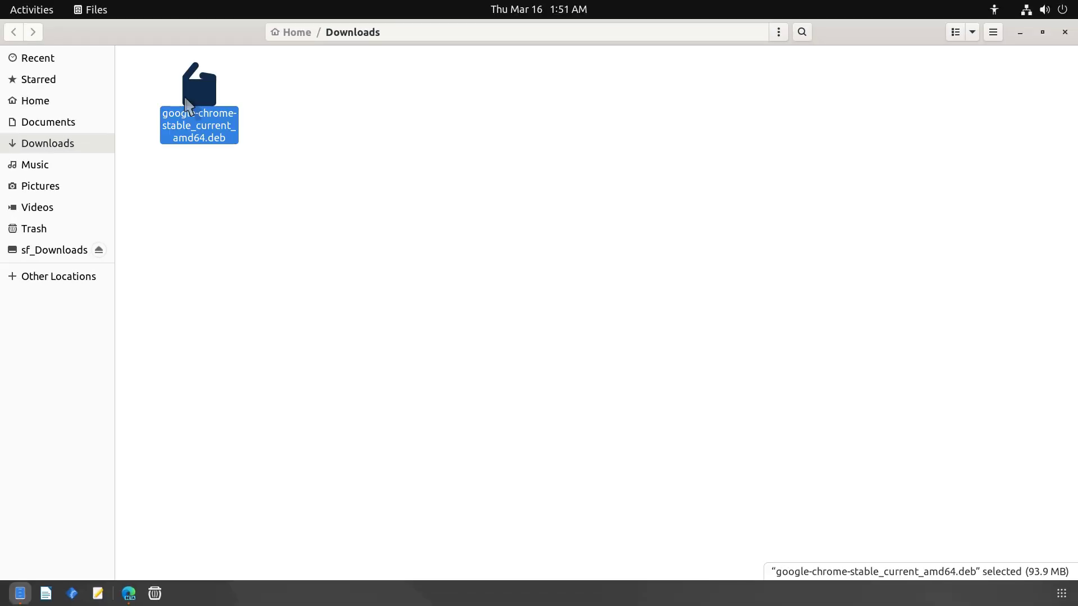
Step: Install google-chrome-stable from the .deb in Ubuntu Software, authenticating with the account password
{"action": "double_click", "coordinate": [188, 106]}
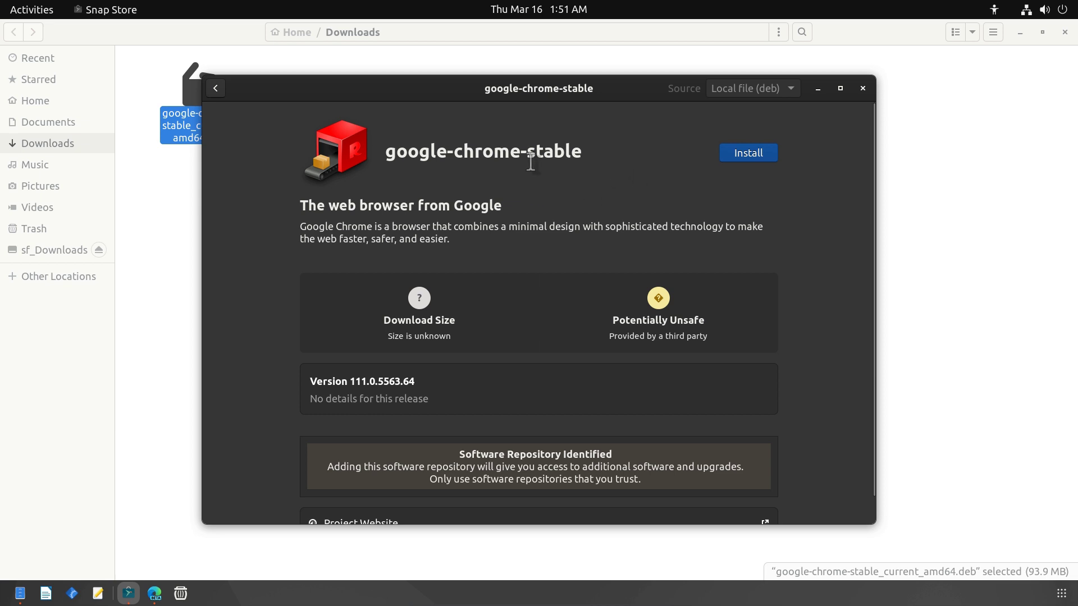
{"action": "left_click_drag", "start_coordinate": [387, 153], "coordinate": [586, 153]}
{"action": "left_click", "coordinate": [584, 153]}
{"action": "left_click", "coordinate": [742, 160]}
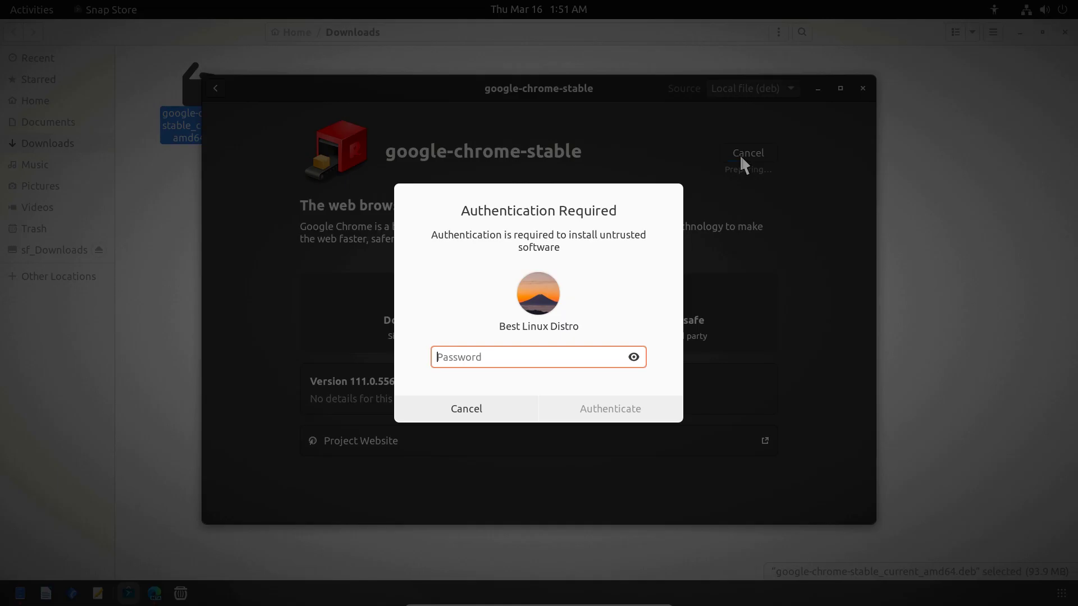
{"action": "type", "text": "b"}
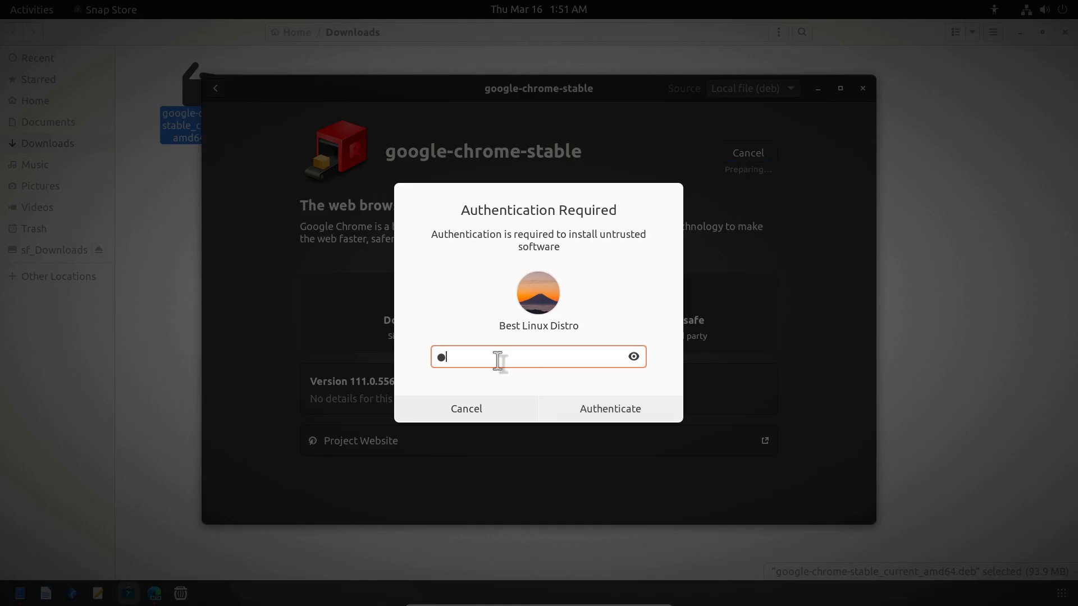
{"action": "type", "text": "a"}
{"action": "left_click", "coordinate": [598, 409]}
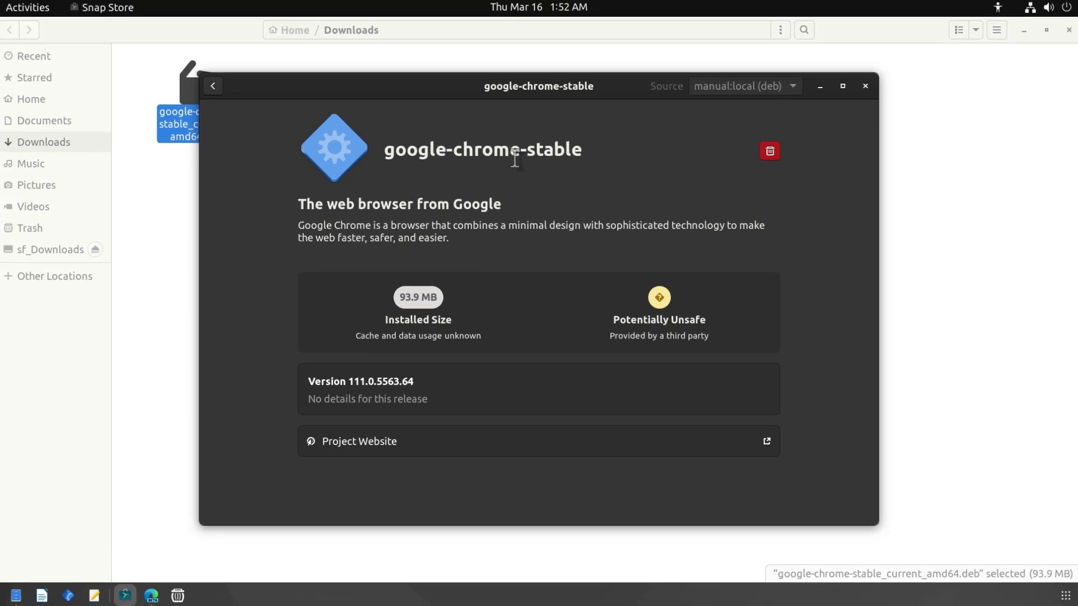
Step: Launch Google Chrome from the app grid, accept the welcome dialog and maximize the welcome window
{"action": "key", "text": "alt+F4"}
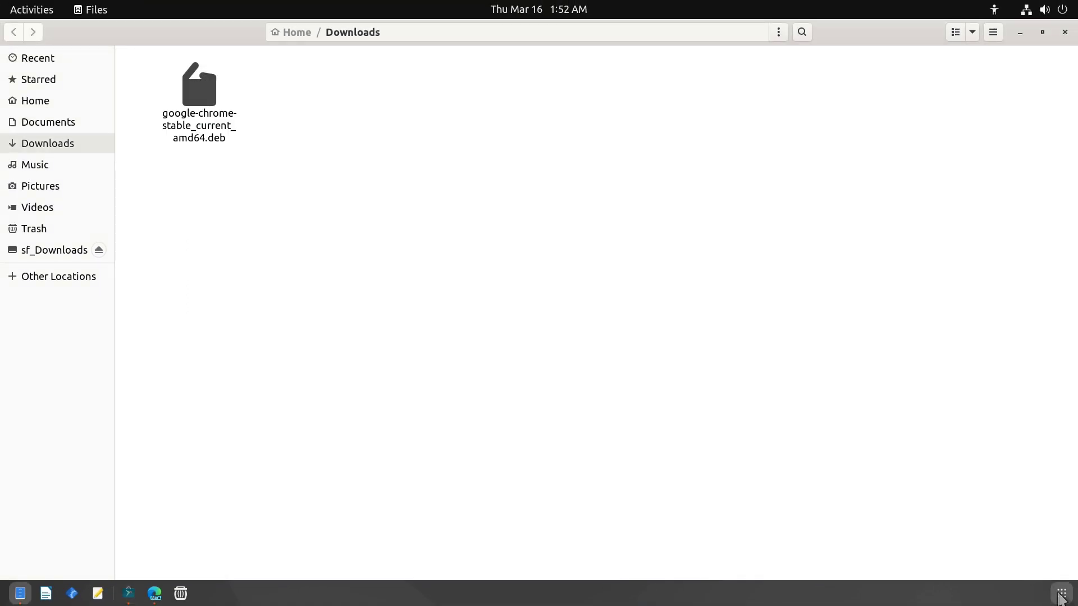
{"action": "left_click", "coordinate": [1062, 594]}
{"action": "scroll", "coordinate": [438, 375], "scroll_direction": "down", "scroll_amount": 1}
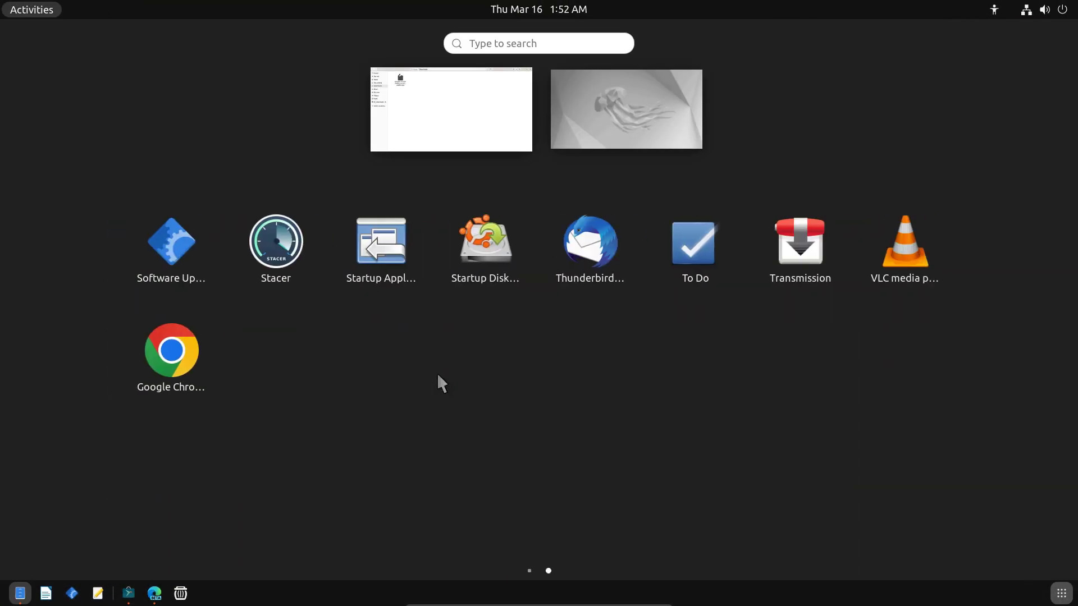
{"action": "left_click", "coordinate": [189, 369]}
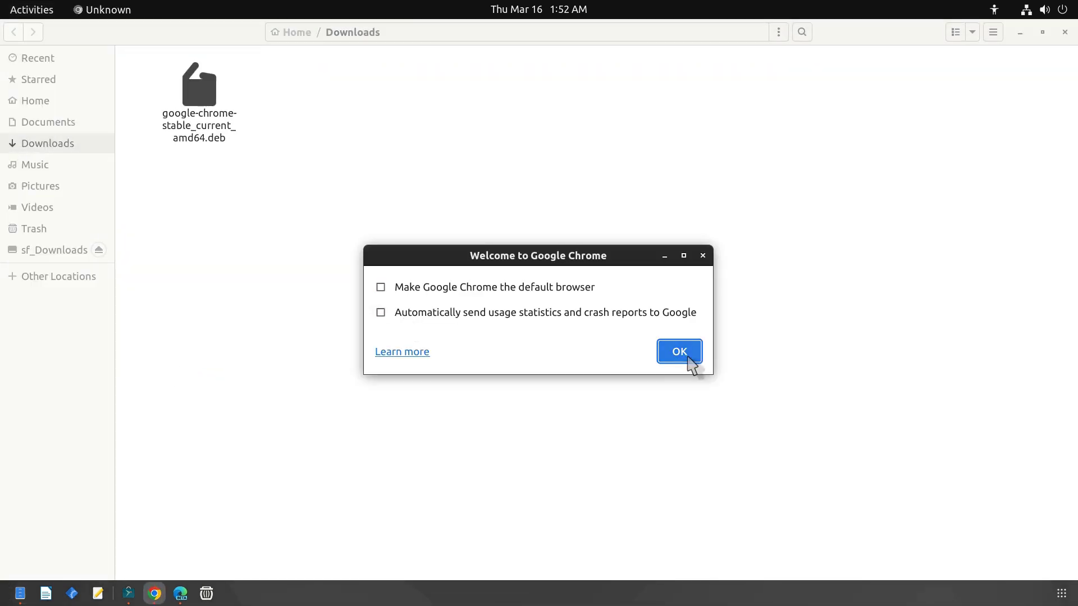
{"action": "left_click", "coordinate": [683, 353]}
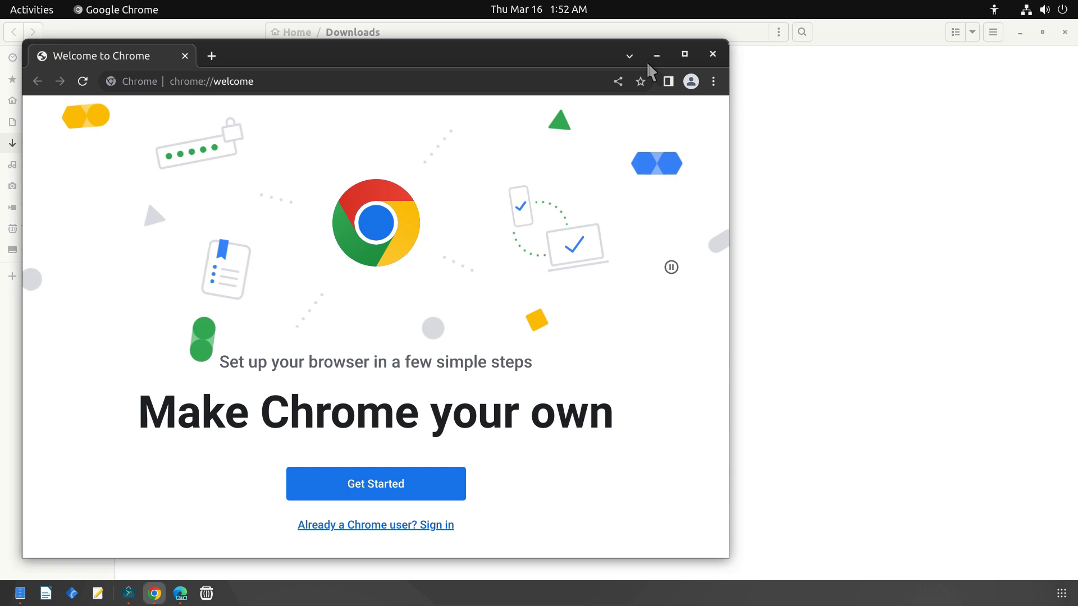
{"action": "left_click", "coordinate": [684, 54]}
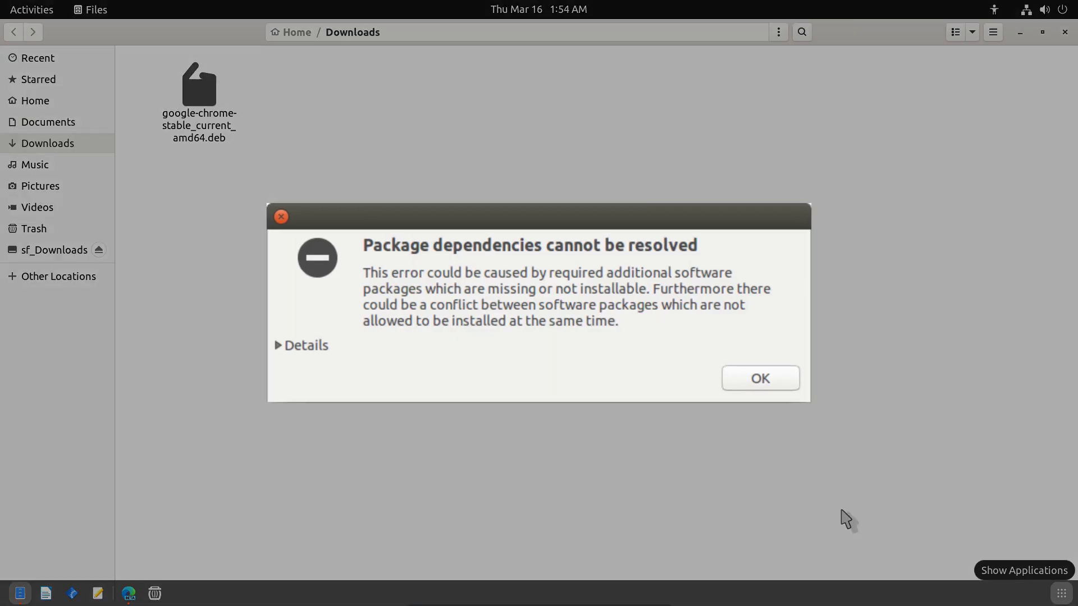
Step: Run sudo apt install gdebi in Terminal, entering the password and confirming the install
{"action": "left_click", "coordinate": [1062, 595]}
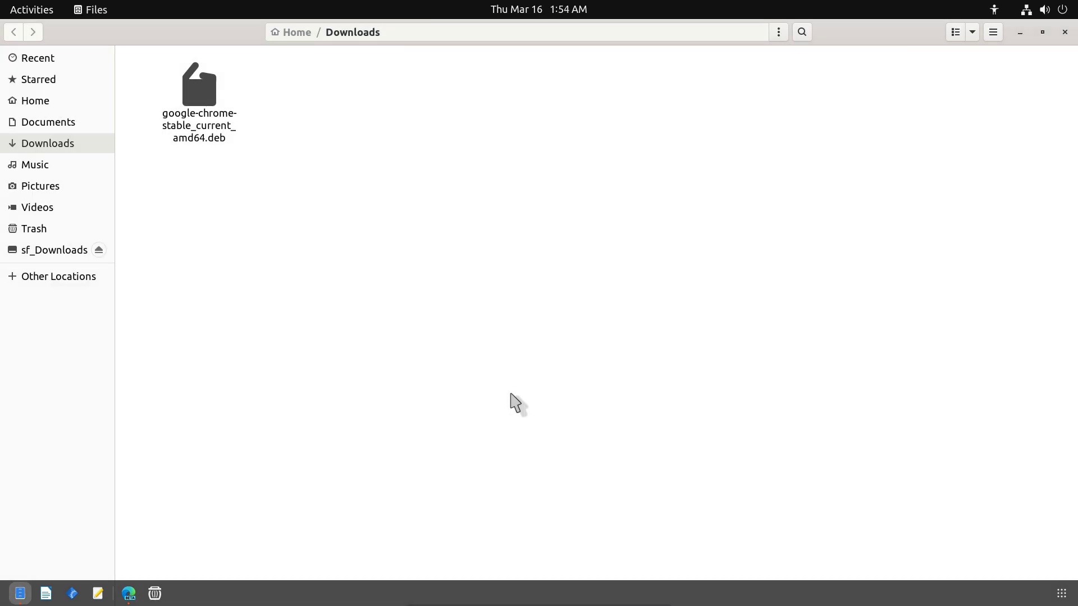
{"action": "left_click", "coordinate": [1062, 594]}
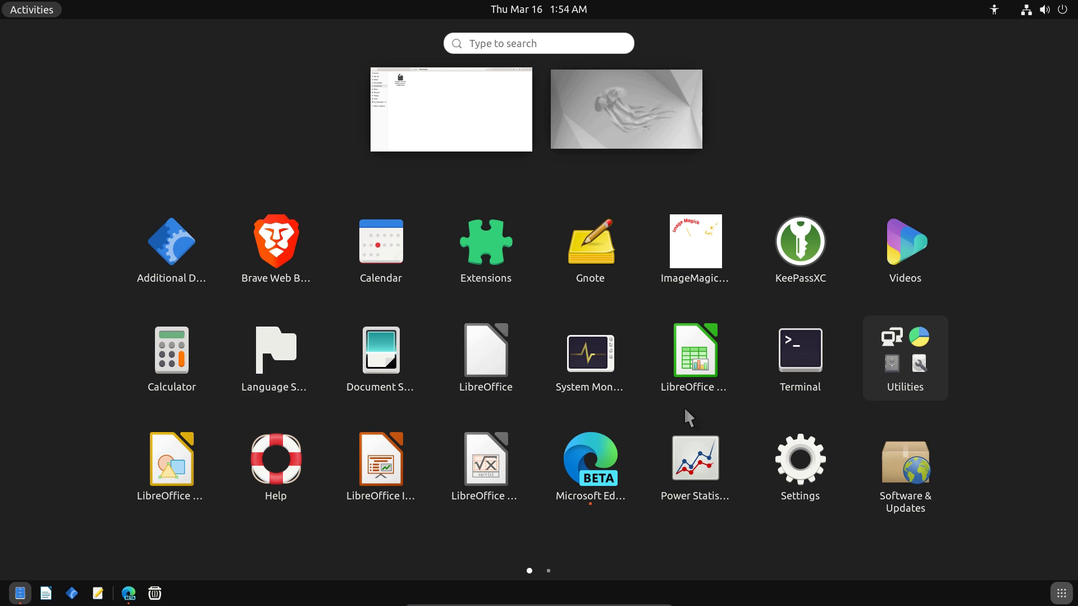
{"action": "left_click", "coordinate": [785, 362]}
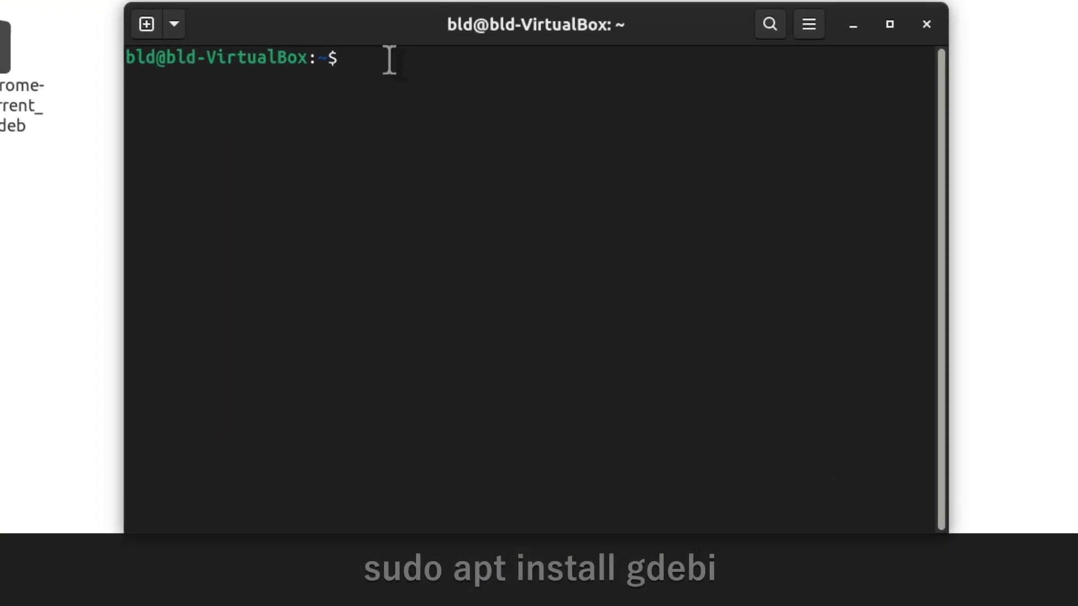
{"action": "type", "text": "su"}
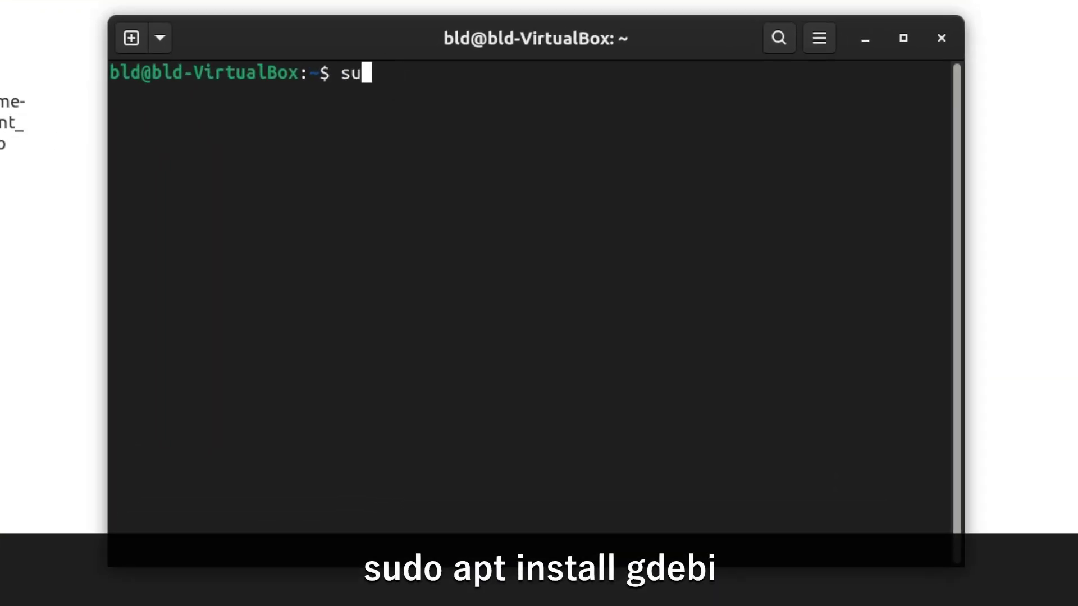
{"action": "type", "text": "do apt"}
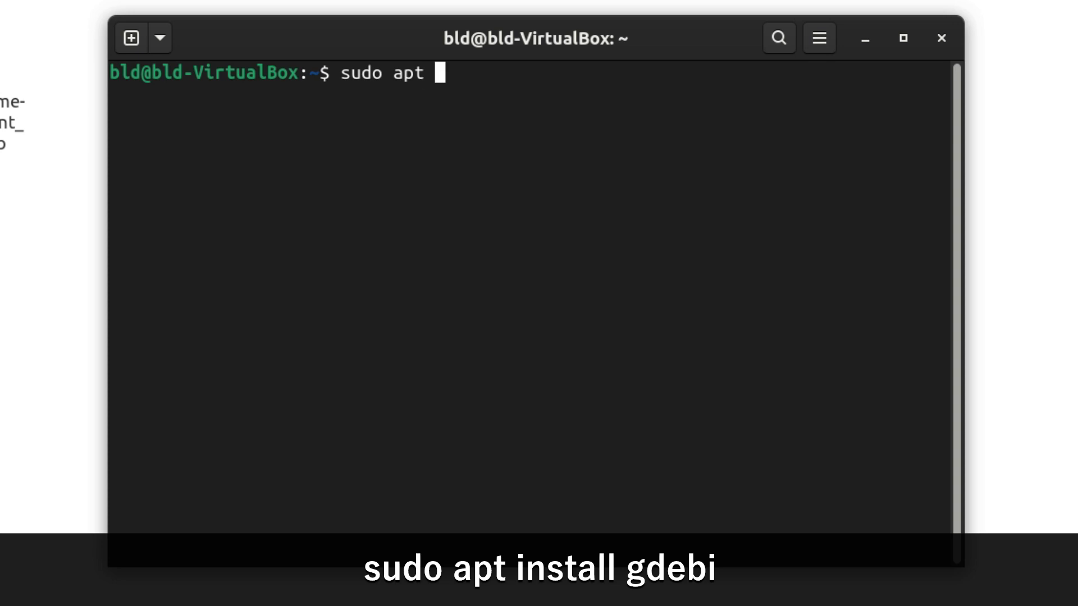
{"action": "type", "text": " inst"}
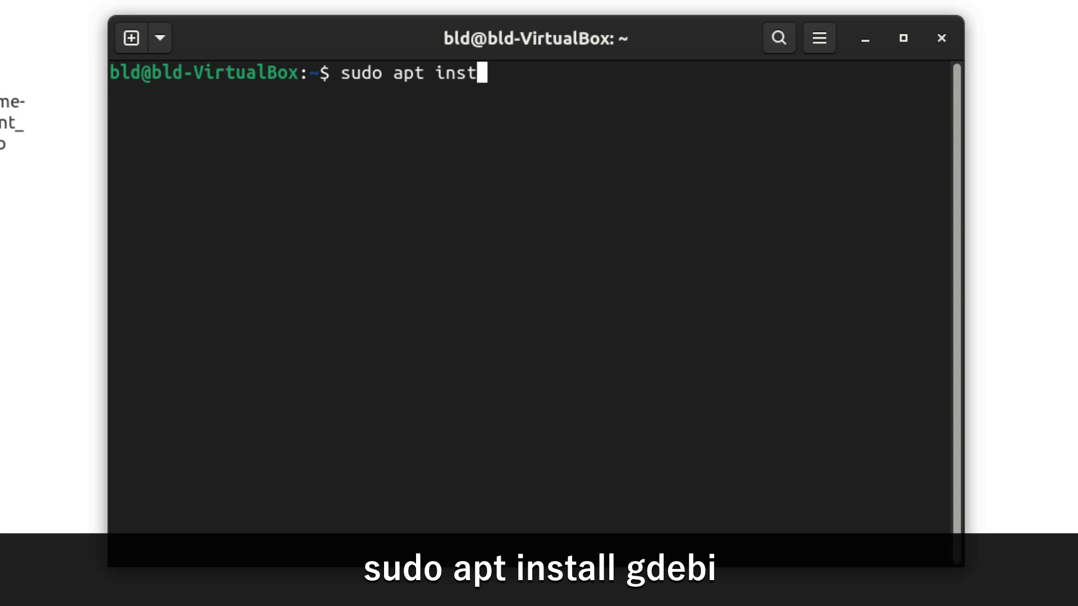
{"action": "type", "text": "rll gdebi"}
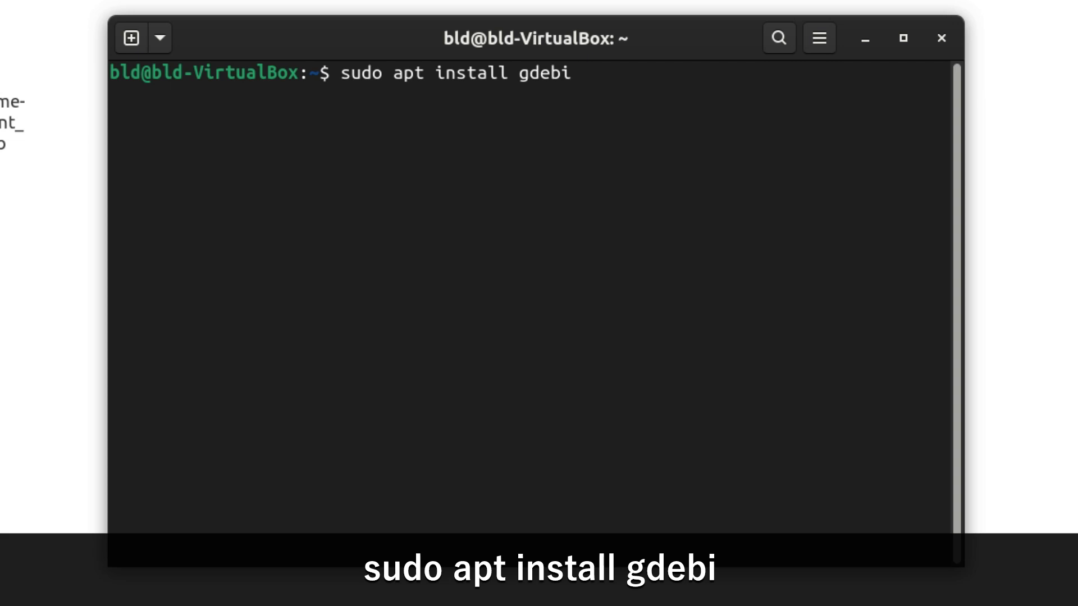
{"action": "key", "text": "Return"}
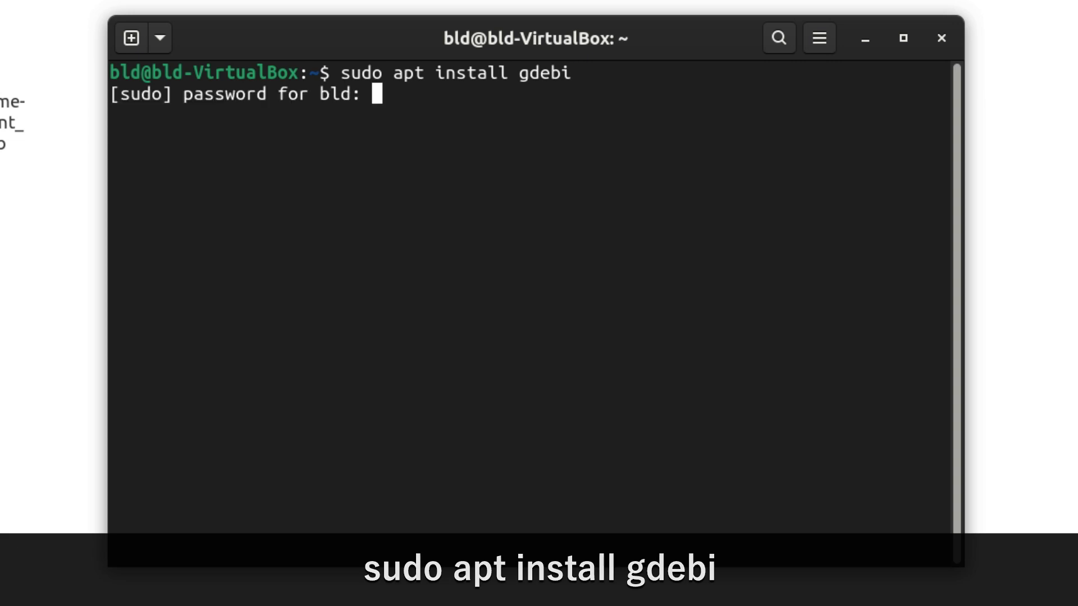
{"action": "key", "text": "Return"}
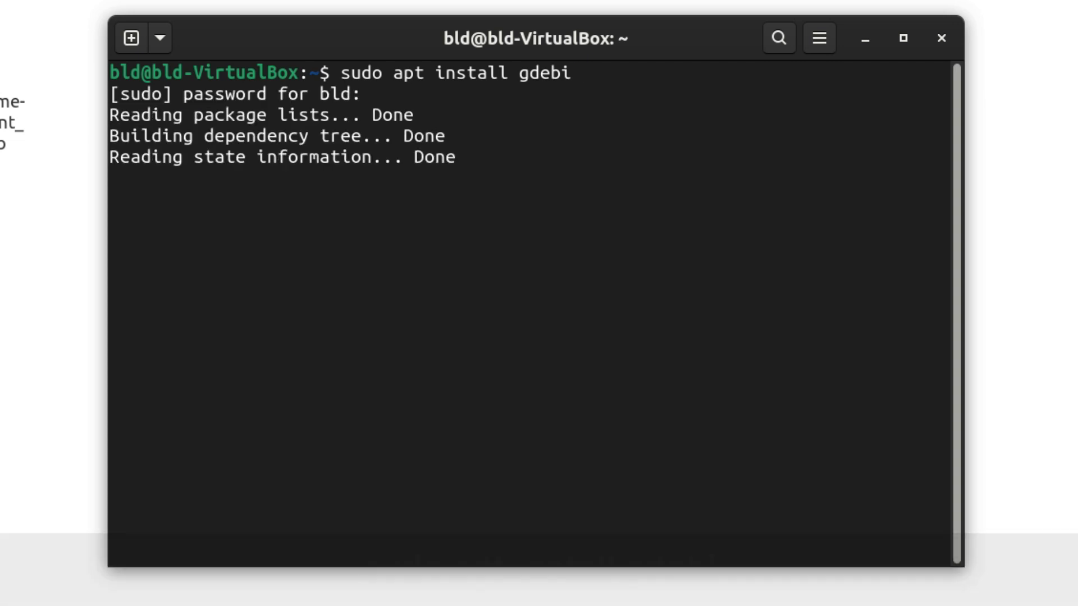
{"action": "key", "text": "Return"}
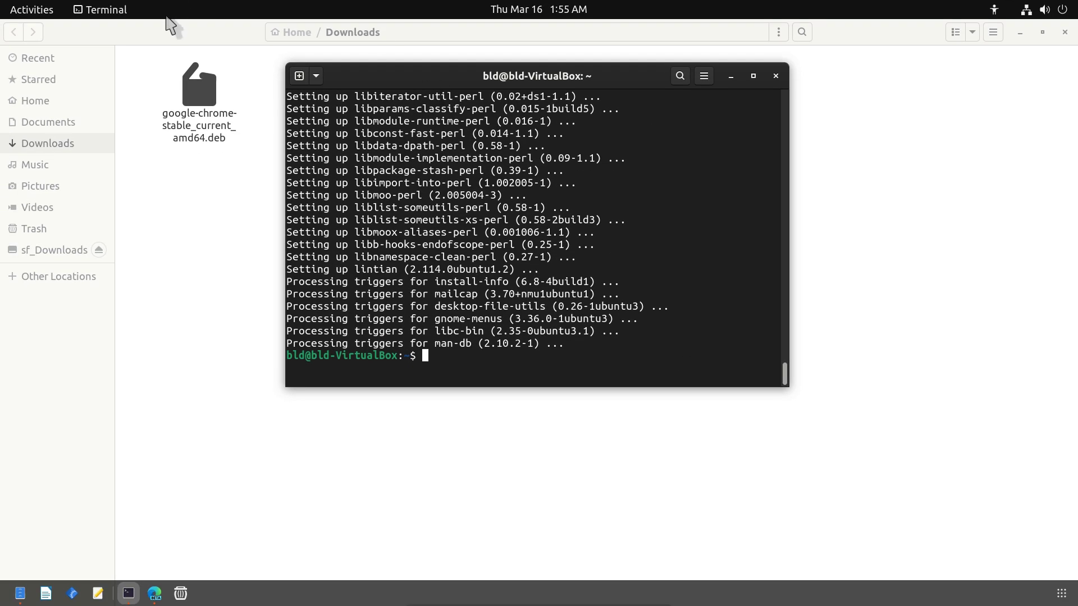
Step: Set GDebi Package Installer as the default opener in the Chrome .deb's Properties Open With list
{"action": "left_click", "coordinate": [205, 233]}
{"action": "left_click", "coordinate": [212, 137]}
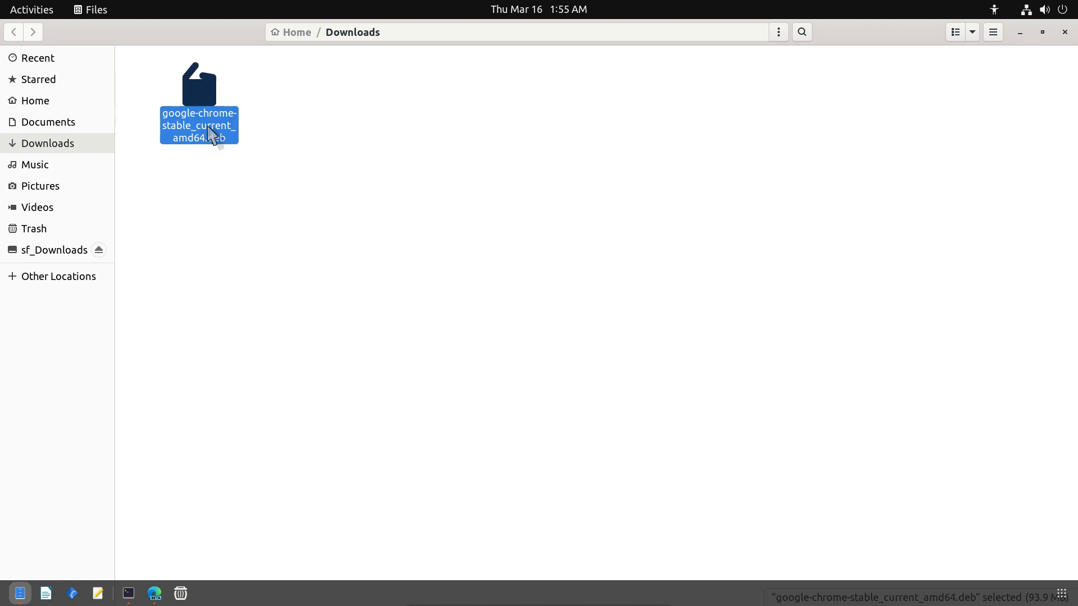
{"action": "right_click", "coordinate": [211, 137]}
{"action": "left_click", "coordinate": [243, 344]}
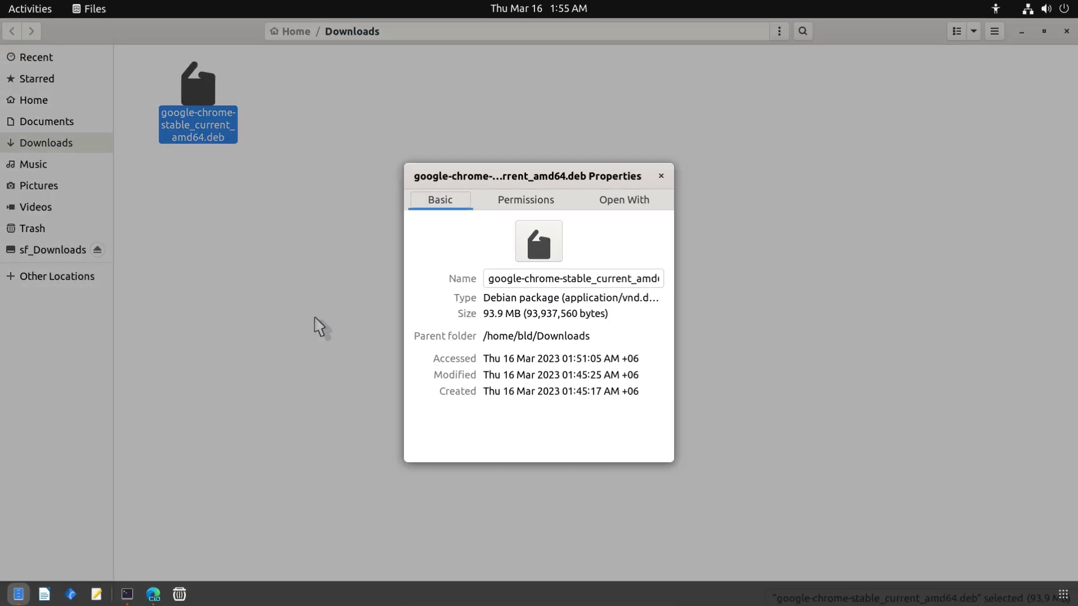
{"action": "left_click", "coordinate": [665, 171]}
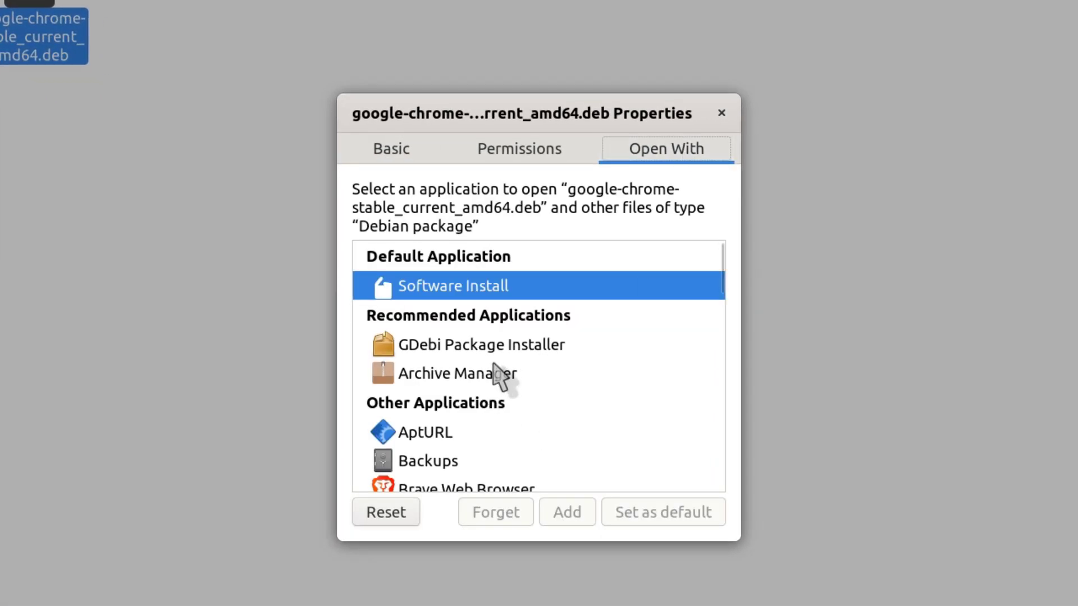
{"action": "left_click", "coordinate": [532, 345]}
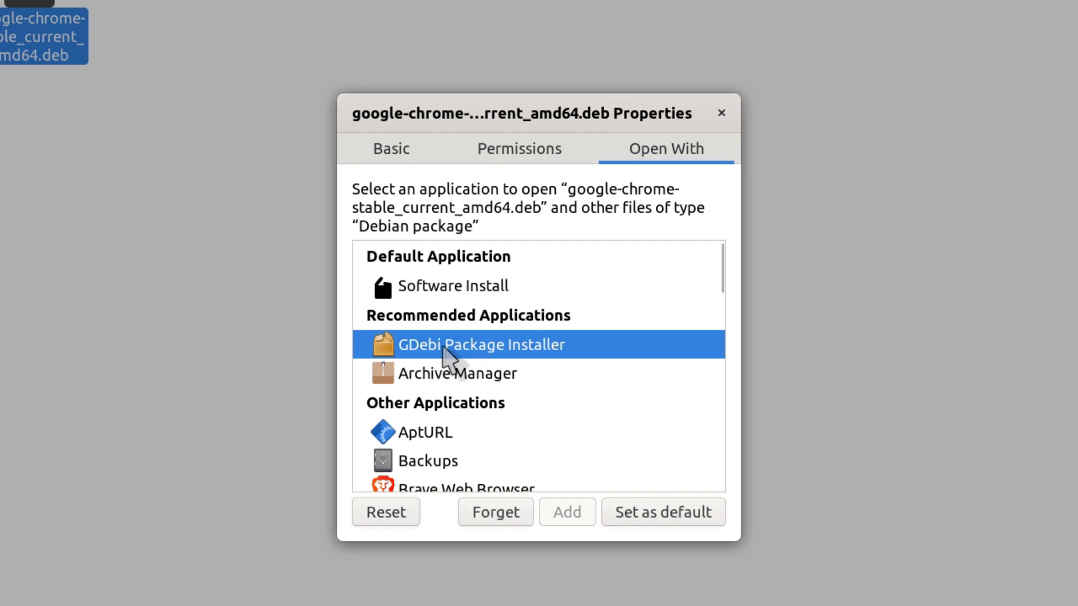
{"action": "left_click", "coordinate": [642, 520]}
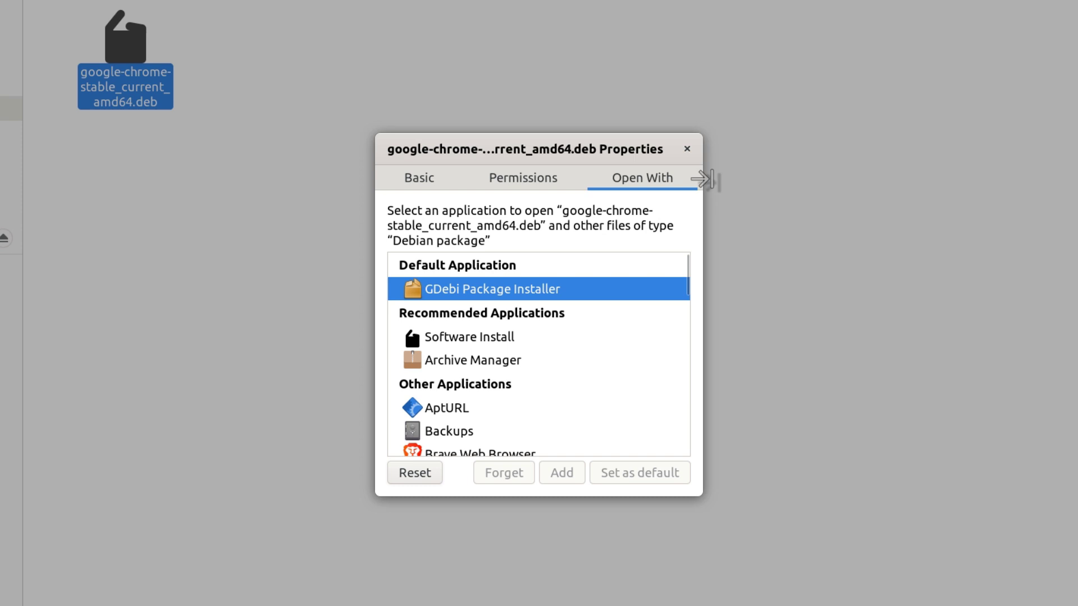
{"action": "left_click", "coordinate": [721, 113]}
Step: Install the Chrome .deb through GDebi with password authentication and dismiss the finished report
{"action": "double_click", "coordinate": [206, 127]}
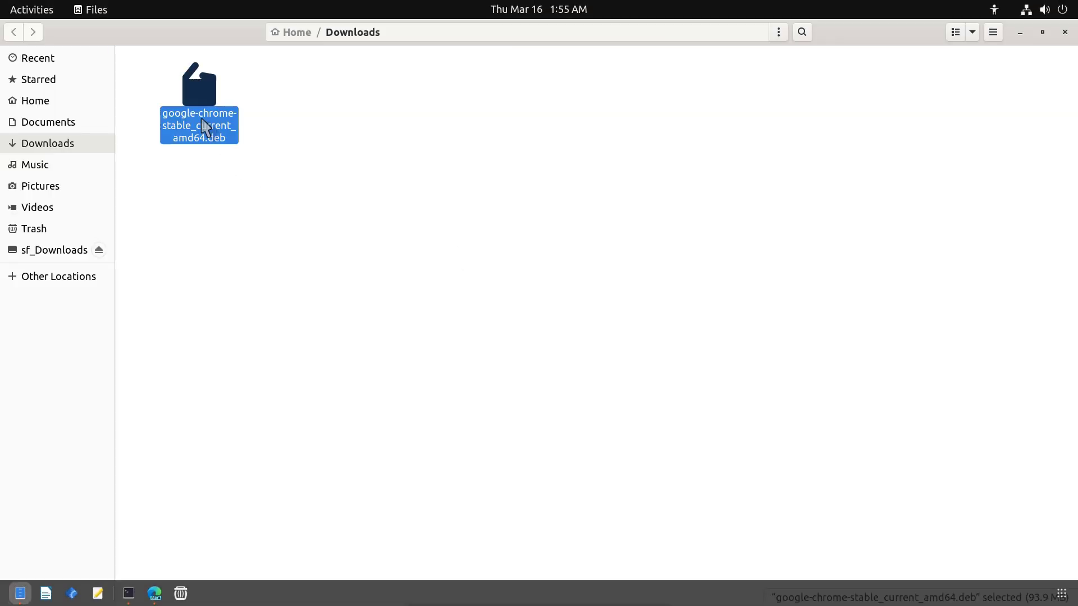
{"action": "left_click", "coordinate": [649, 225]}
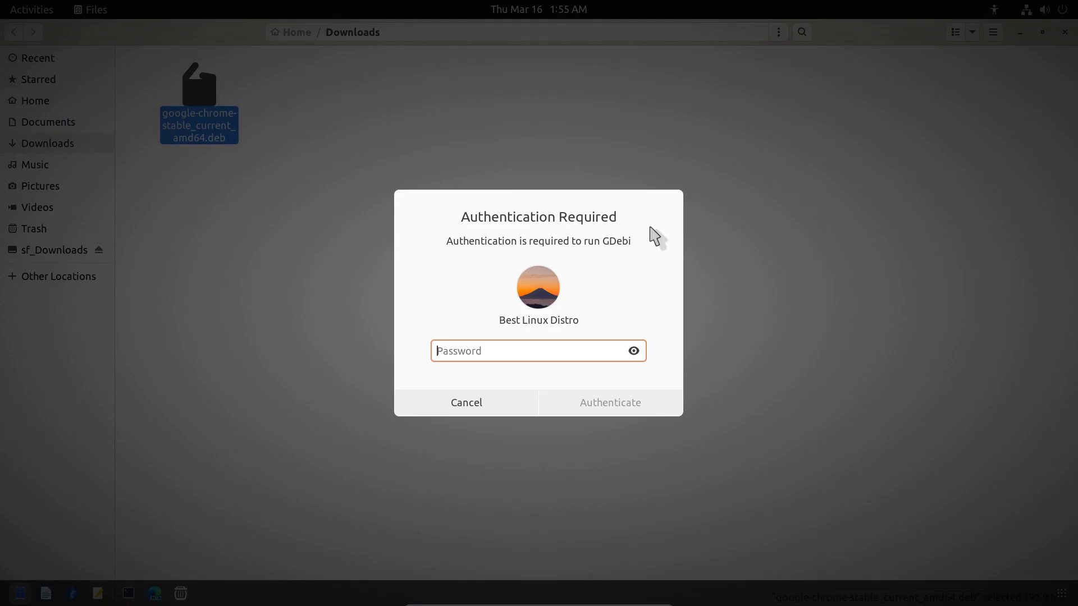
{"action": "type", "text": "12345"}
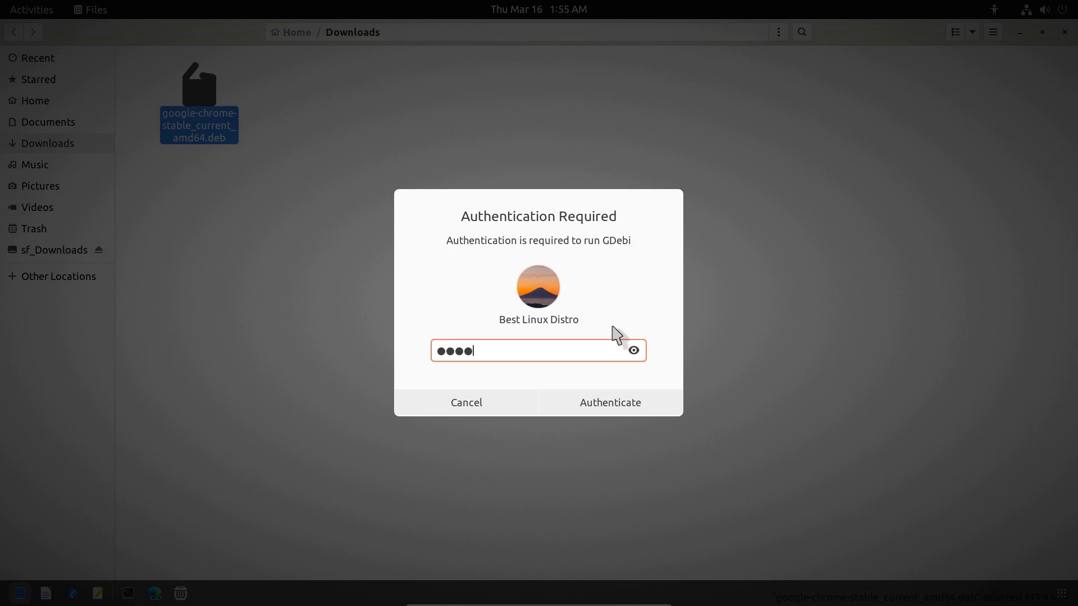
{"action": "left_click", "coordinate": [596, 411]}
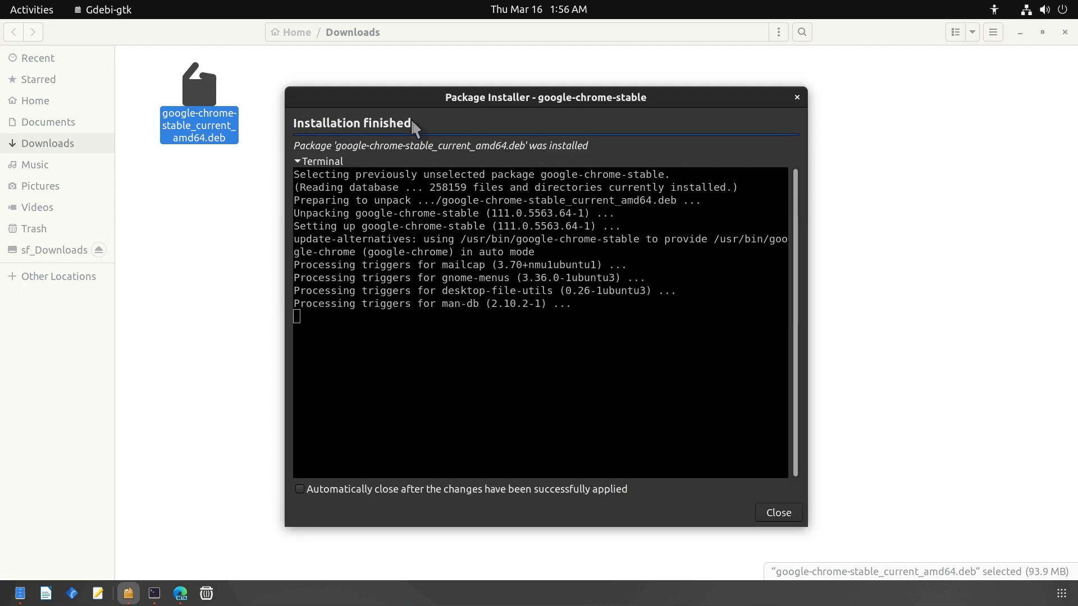
{"action": "left_click", "coordinate": [780, 514]}
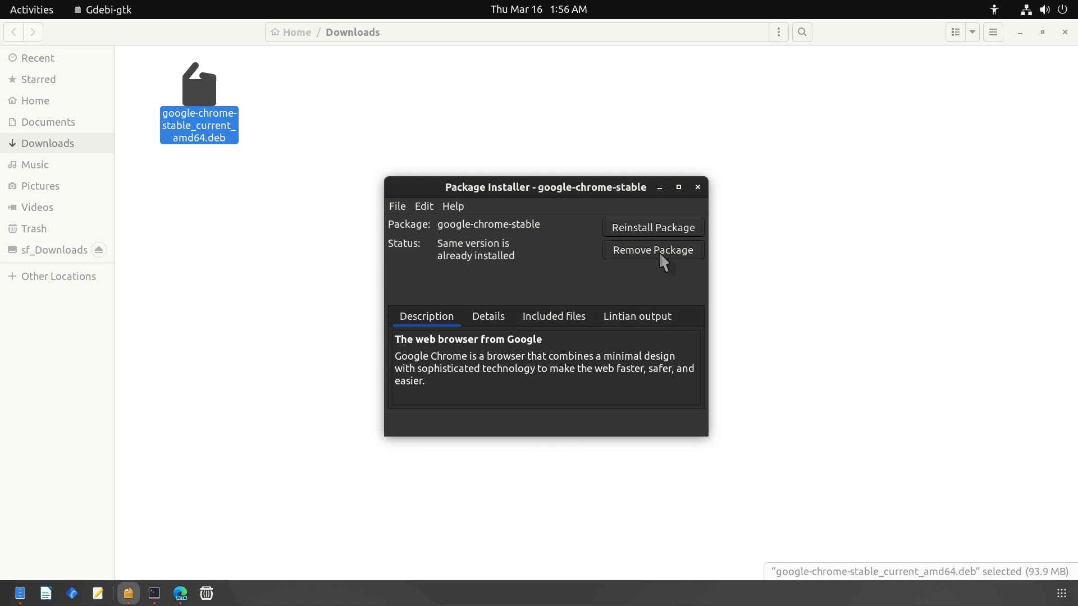
Step: Return to the Downloads folder in Files and select the Chrome .deb file
{"action": "left_click", "coordinate": [740, 482]}
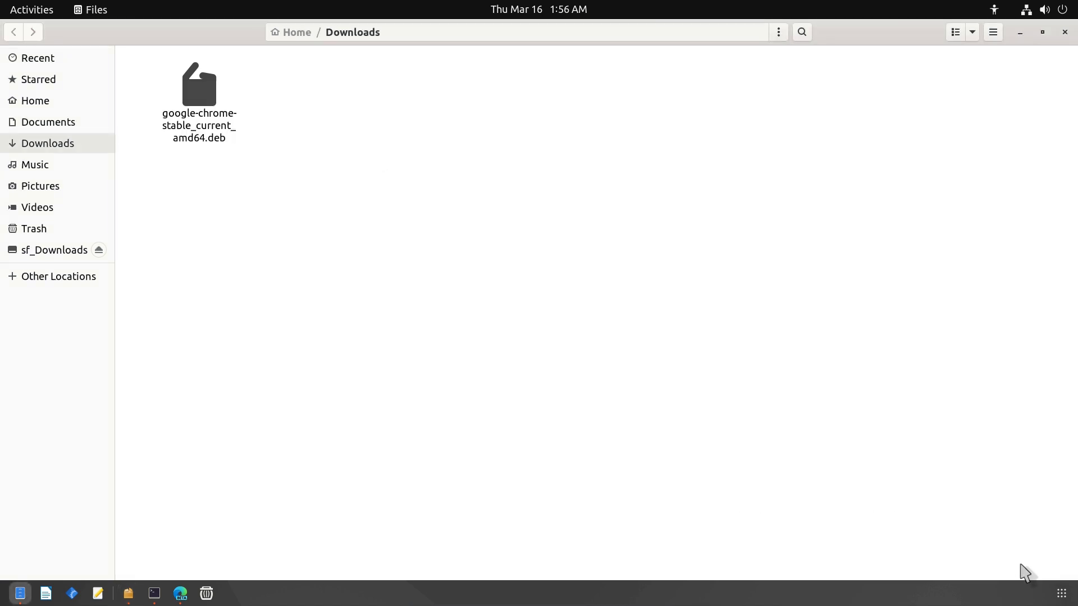
{"action": "left_click", "coordinate": [1061, 593]}
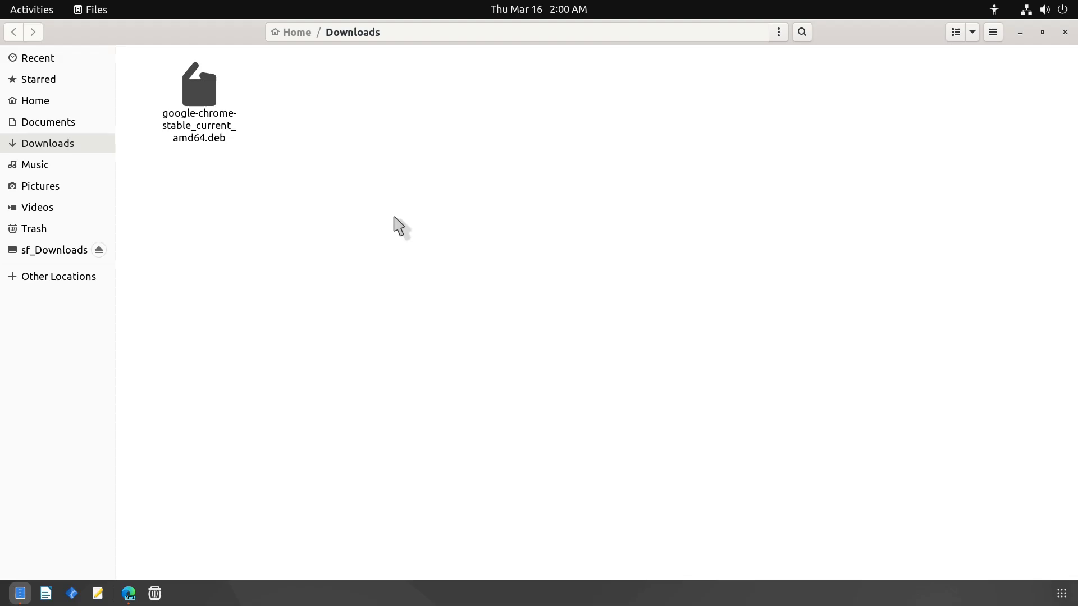
{"action": "left_click", "coordinate": [223, 120]}
Step: Copy the .deb's full file name from its Rename box
{"action": "right_click", "coordinate": [205, 116]}
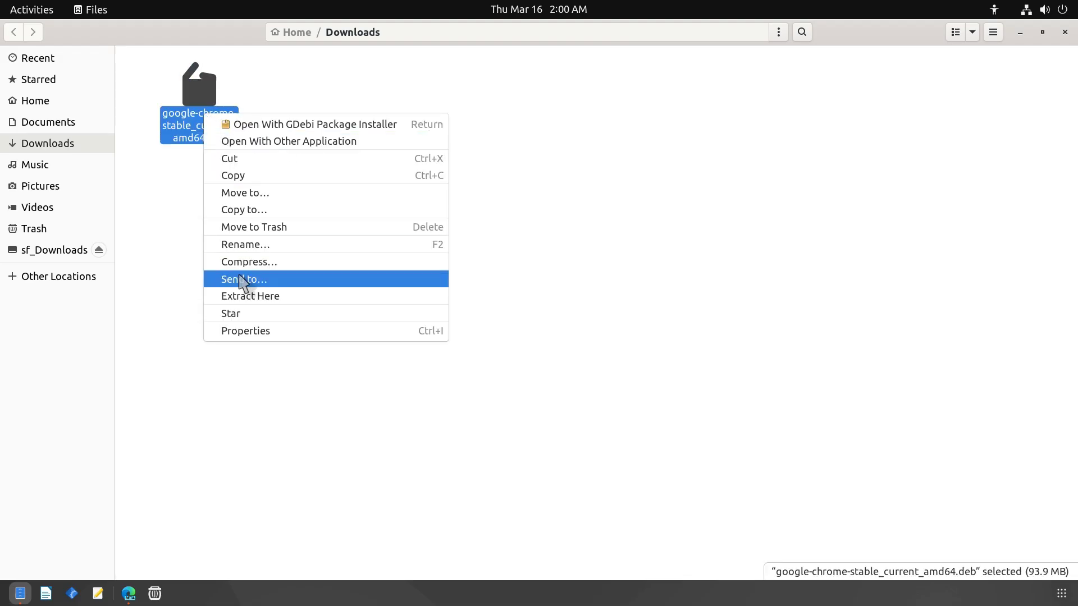
{"action": "left_click", "coordinate": [245, 244]}
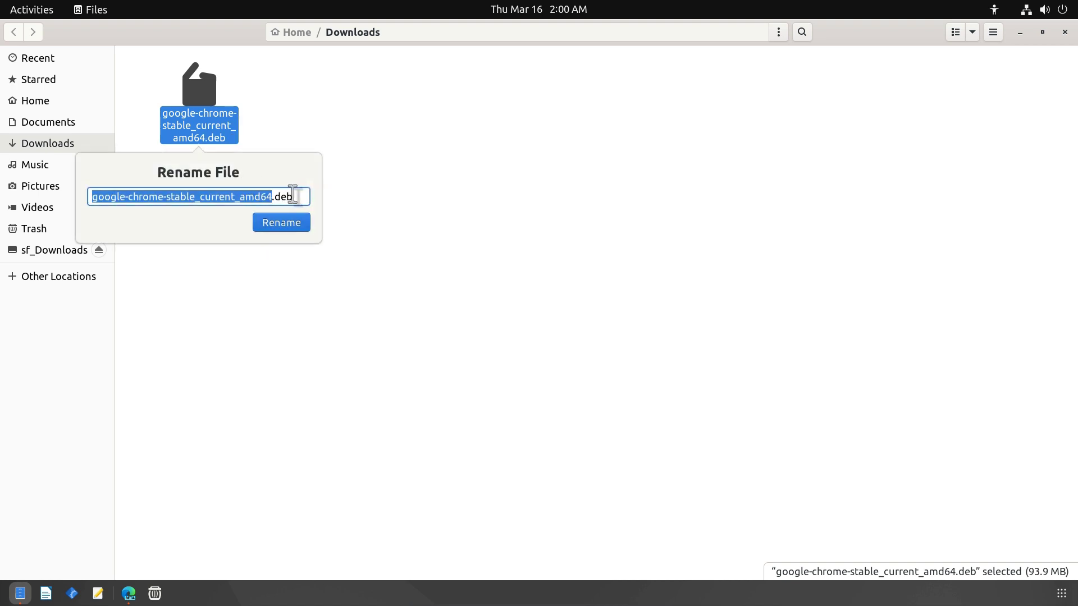
{"action": "left_click_drag", "start_coordinate": [292, 195], "coordinate": [92, 196]}
{"action": "right_click", "coordinate": [108, 196]}
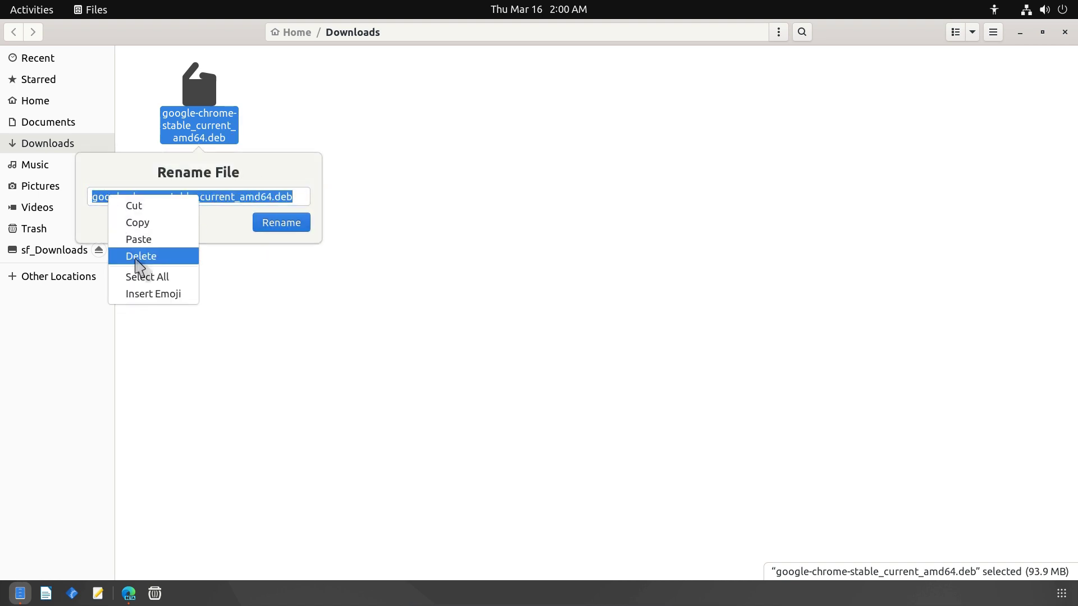
{"action": "left_click", "coordinate": [142, 226]}
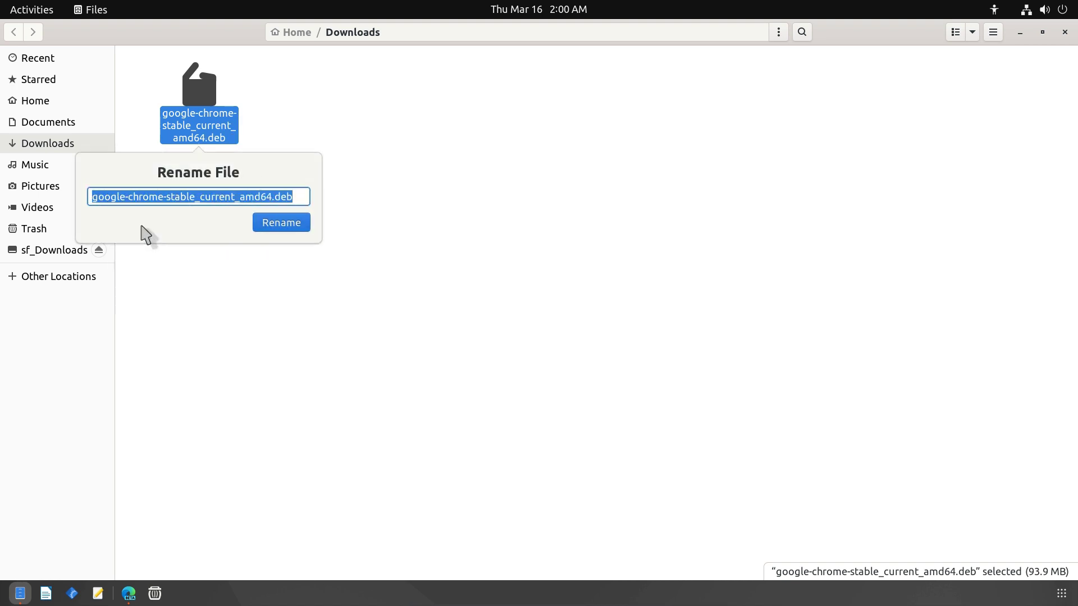
{"action": "left_click", "coordinate": [248, 288]}
Step: Run sudo apt install ./google-chrome-stable_current_amd64.deb in a Terminal opened in Downloads
{"action": "right_click", "coordinate": [199, 224]}
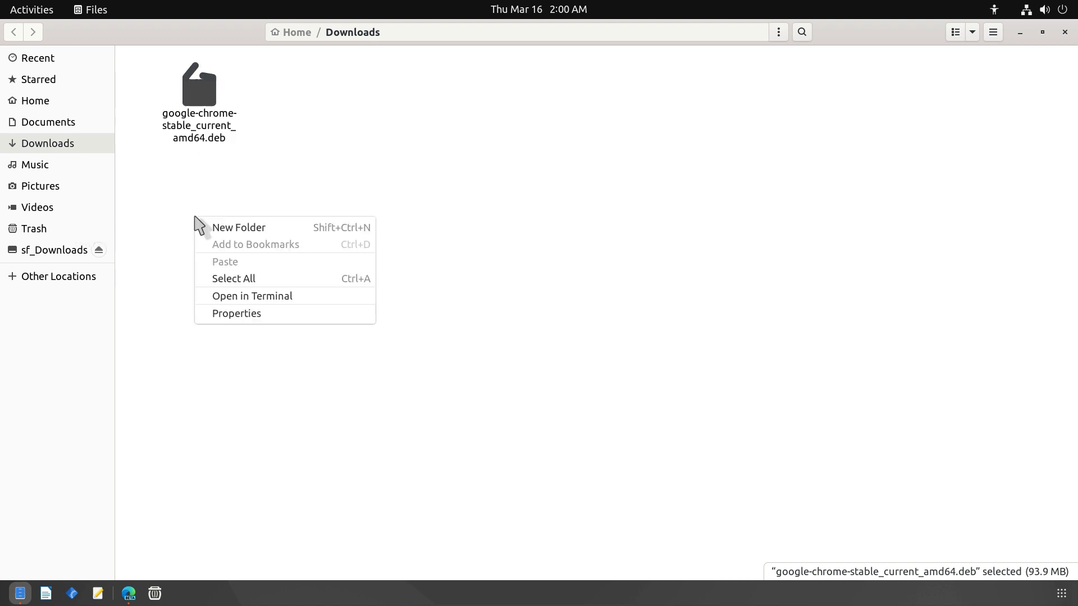
{"action": "left_click", "coordinate": [237, 295]}
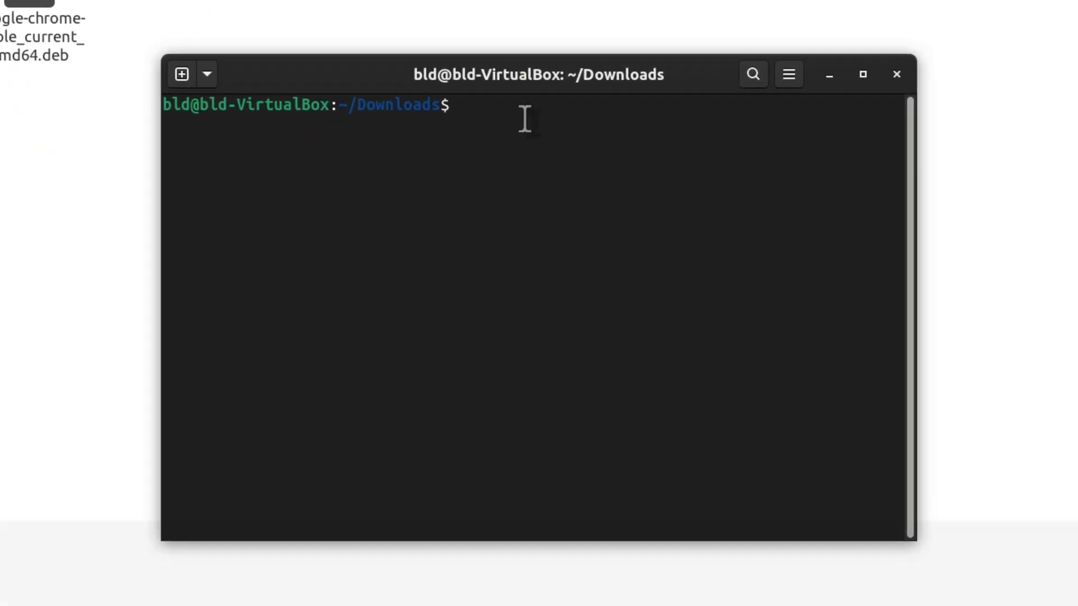
{"action": "type", "text": "sudo "}
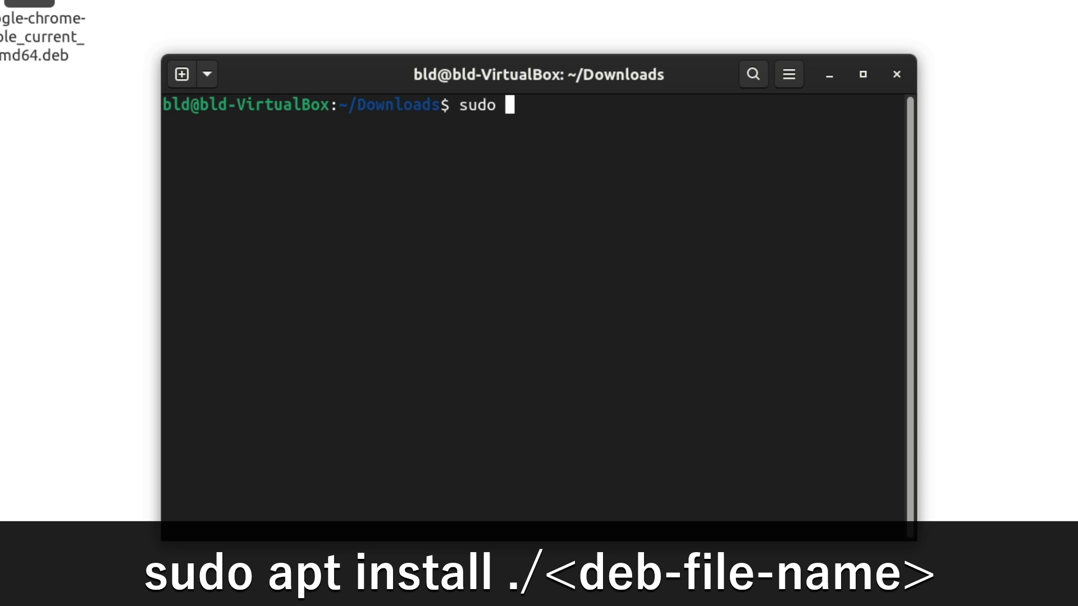
{"action": "type", "text": "apt instal"}
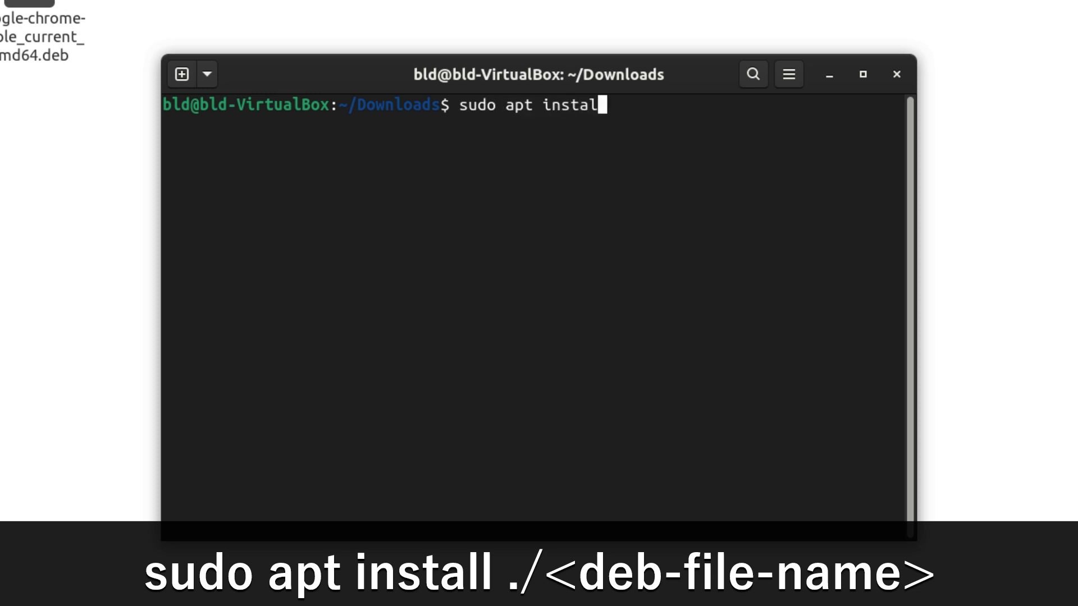
{"action": "type", "text": "l ./"}
{"action": "right_click", "coordinate": [658, 101]}
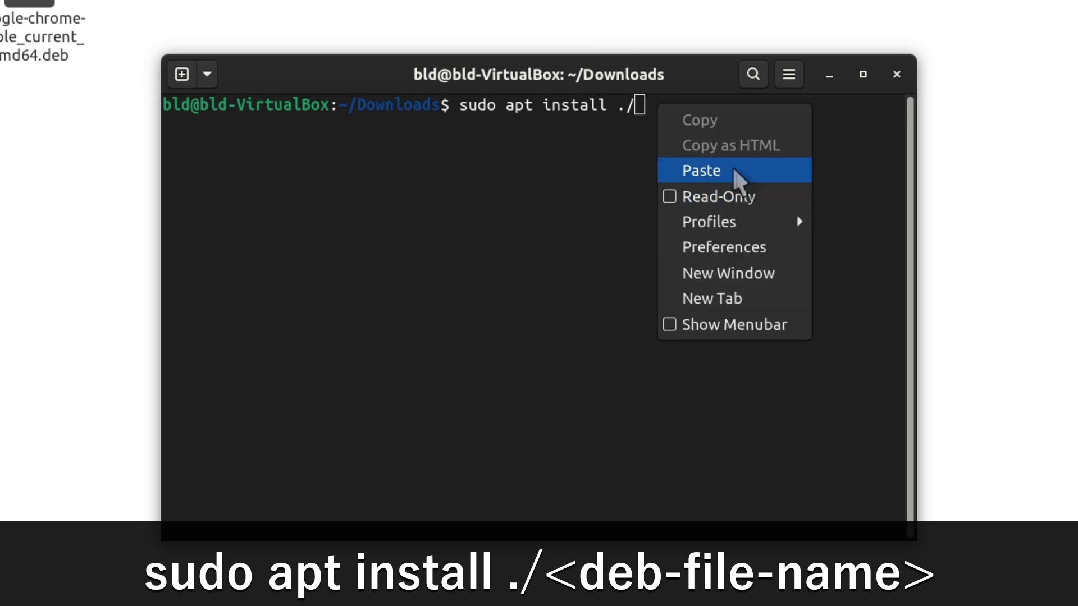
{"action": "left_click", "coordinate": [705, 173]}
{"action": "key", "text": "Return"}
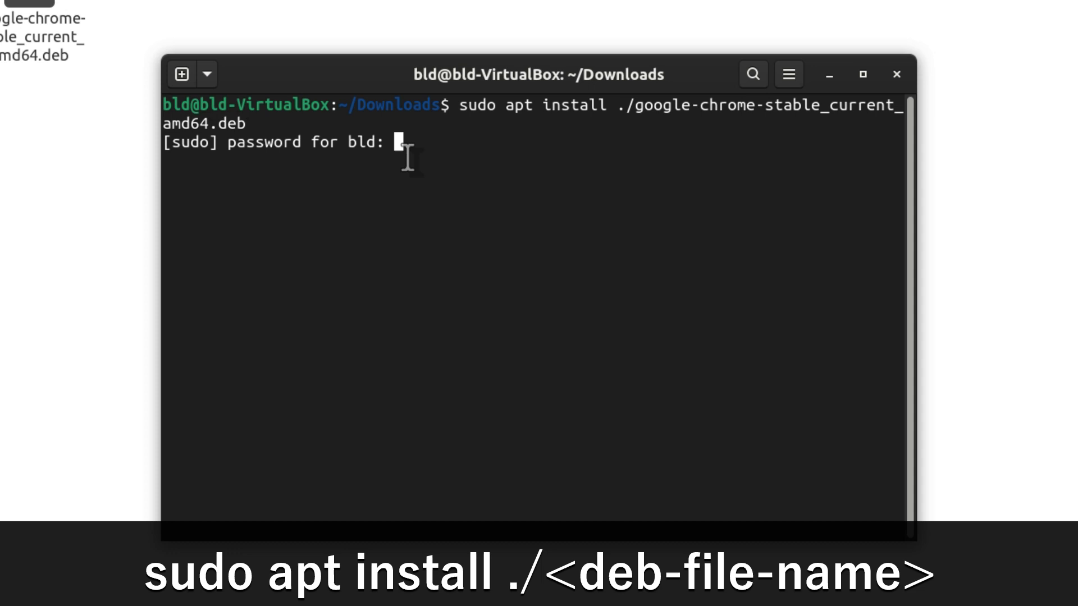
{"action": "key", "text": "Return"}
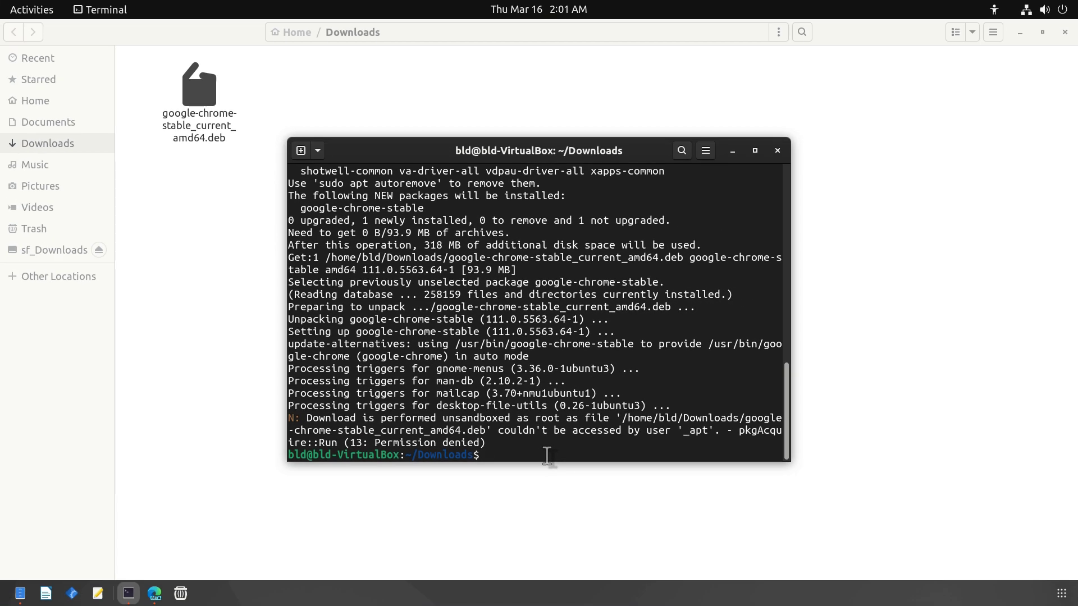
Step: Hide the terminal and launch the newly installed Google Chrome from the Show Applications grid
{"action": "key", "text": "super+h"}
{"action": "key", "text": "super+a"}
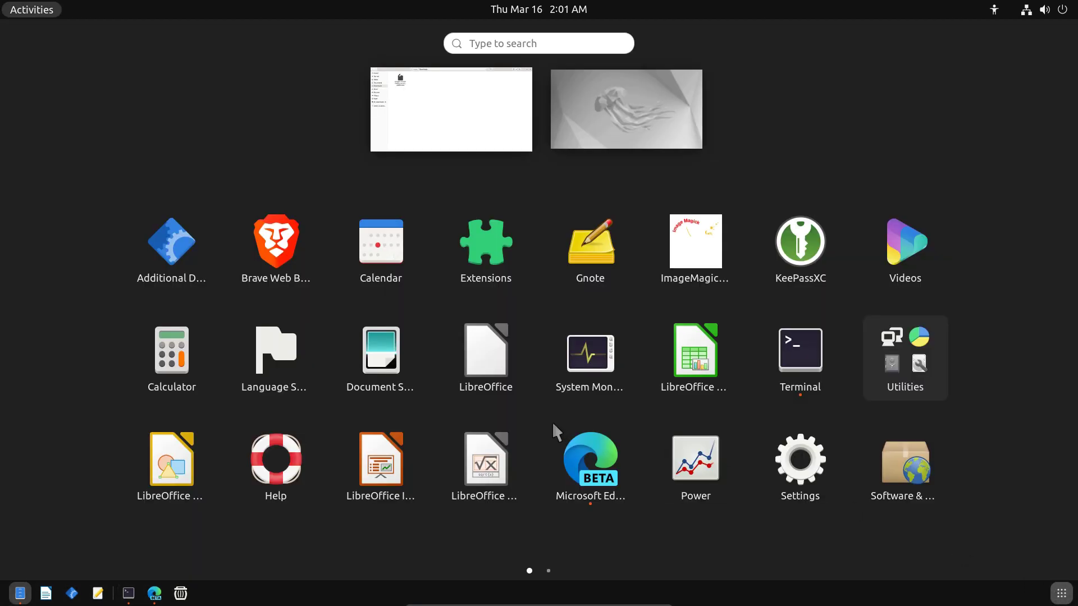
{"action": "scroll", "coordinate": [551, 420], "scroll_direction": "down", "scroll_amount": 1}
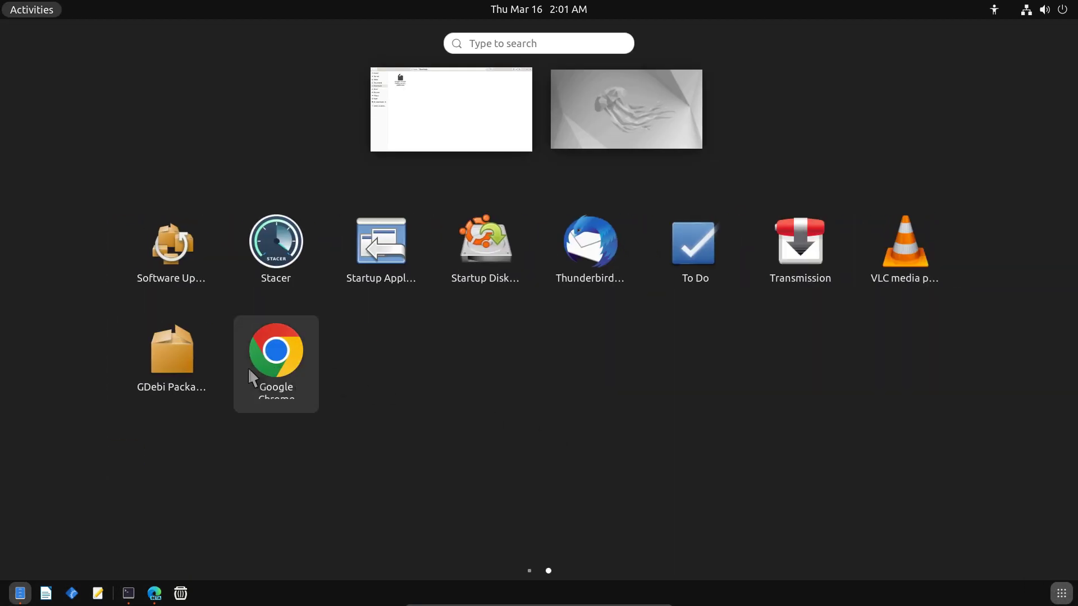
{"action": "left_click", "coordinate": [261, 360]}
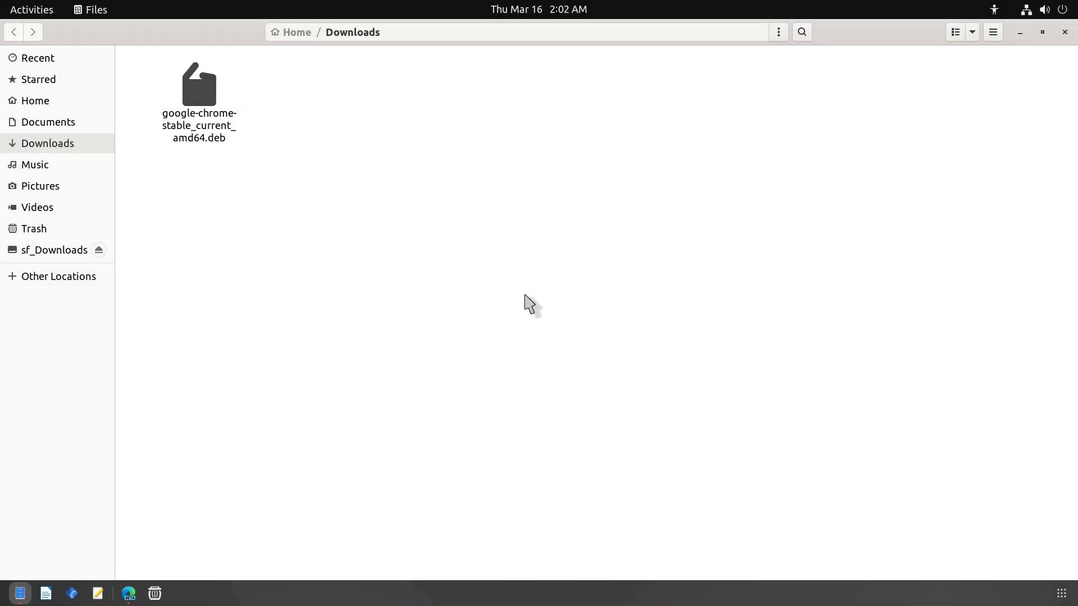
Step: Open a terminal in Downloads and run sudo dpkg -i google-chrome-stable_current_amd64.deb, entering the password
{"action": "right_click", "coordinate": [412, 246]}
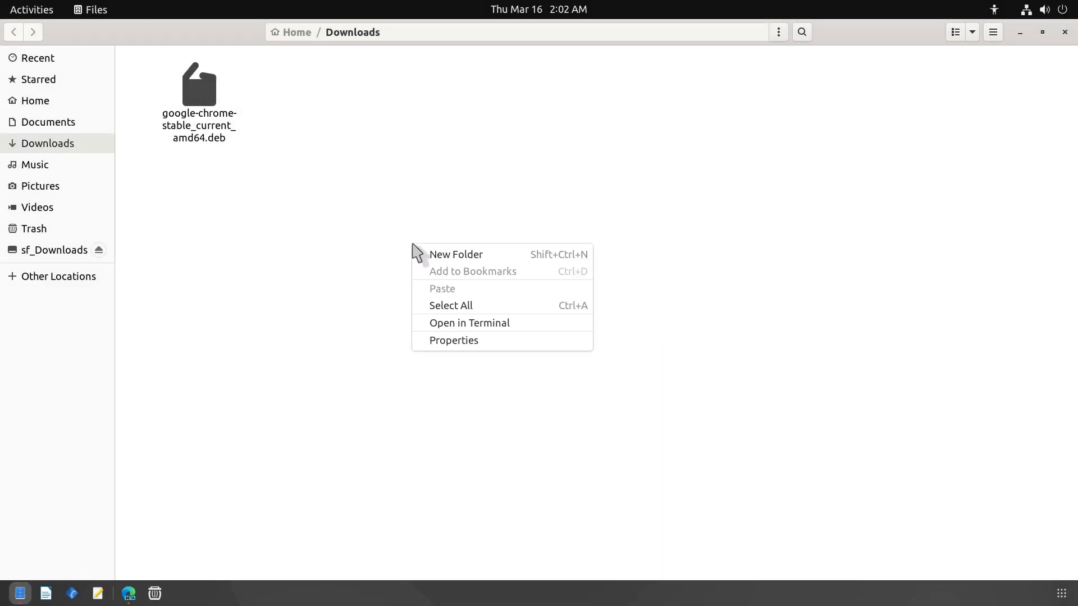
{"action": "left_click", "coordinate": [455, 323]}
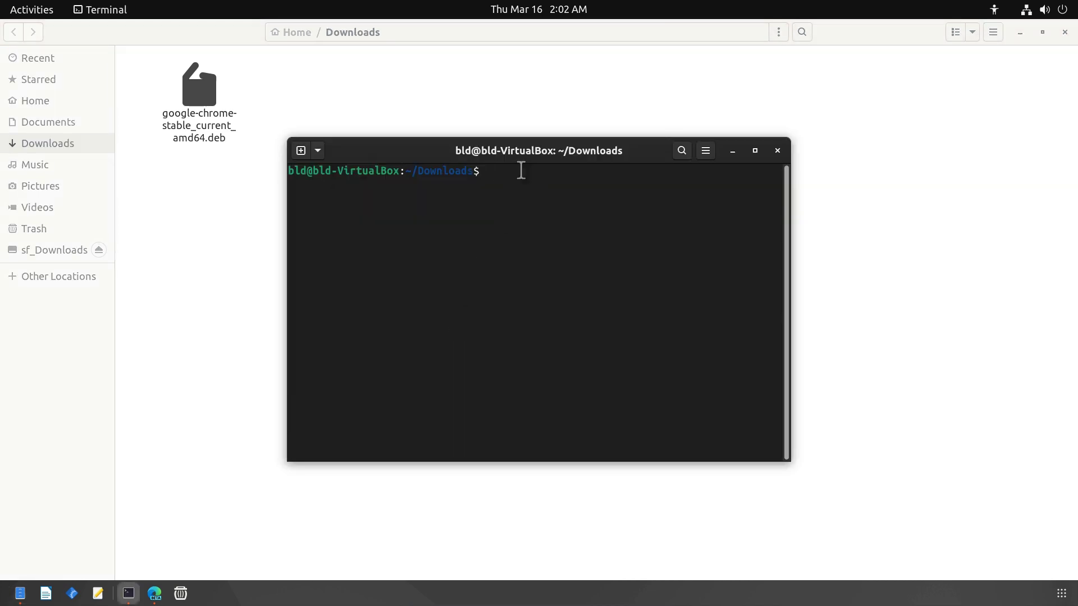
{"action": "type", "text": "sud"}
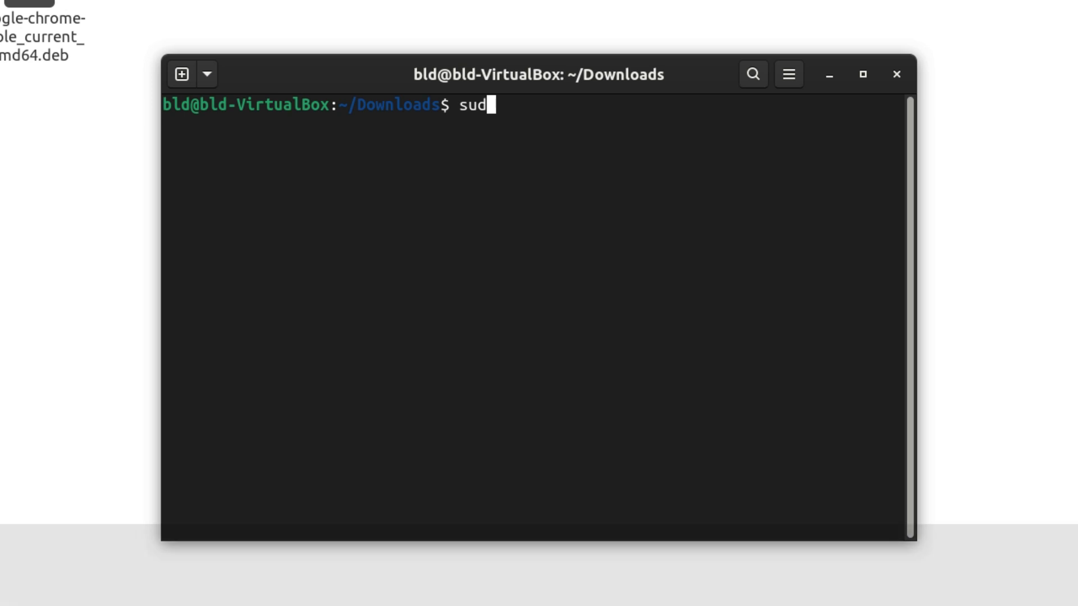
{"action": "type", "text": "o dp"}
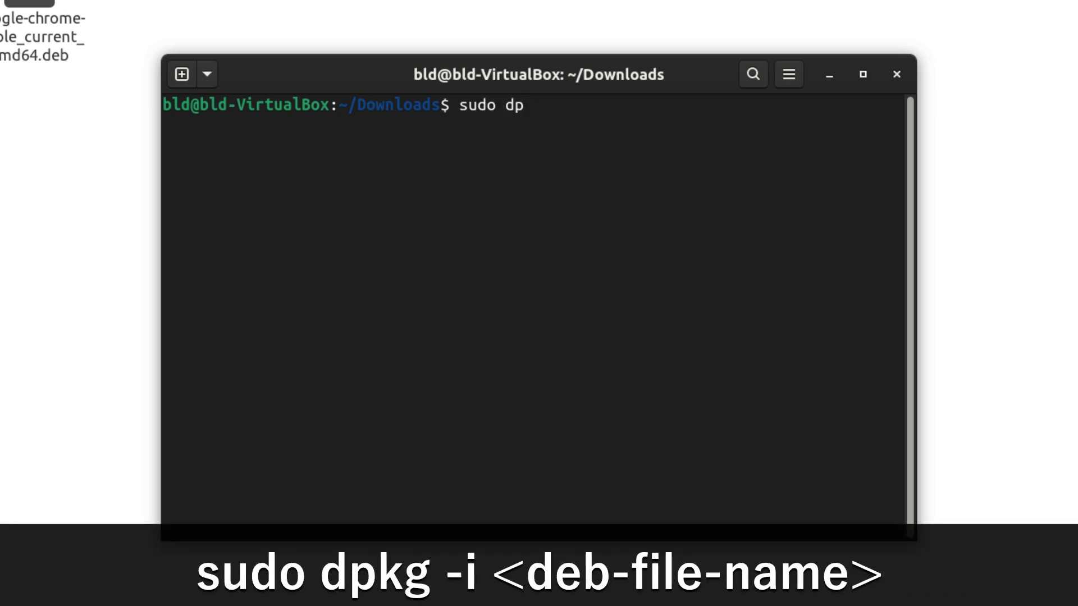
{"action": "type", "text": "kg -i"}
{"action": "right_click", "coordinate": [598, 104]}
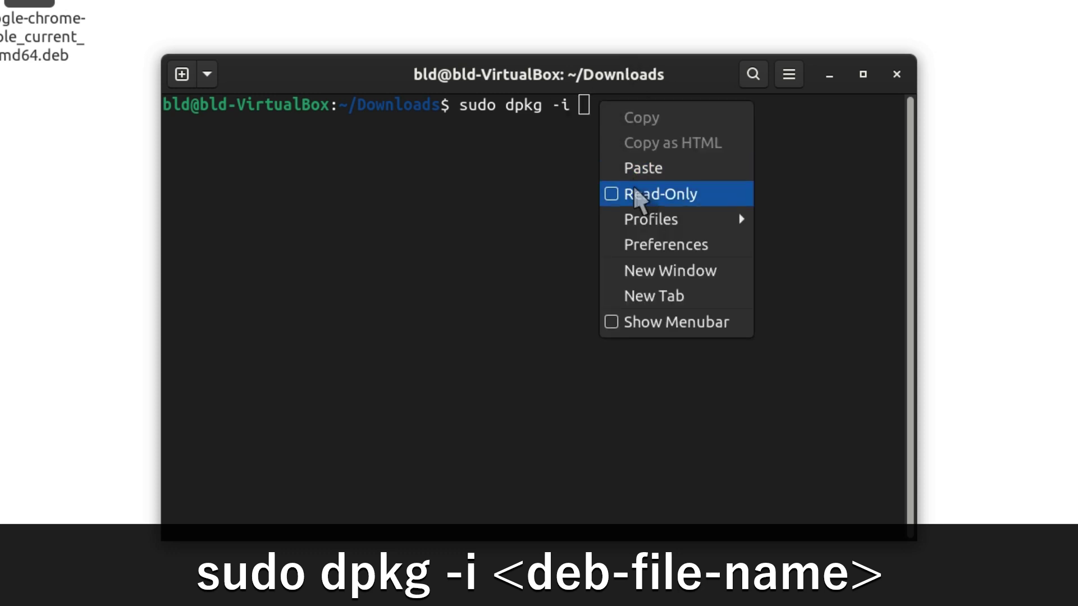
{"action": "left_click", "coordinate": [648, 169]}
{"action": "key", "text": "Return"}
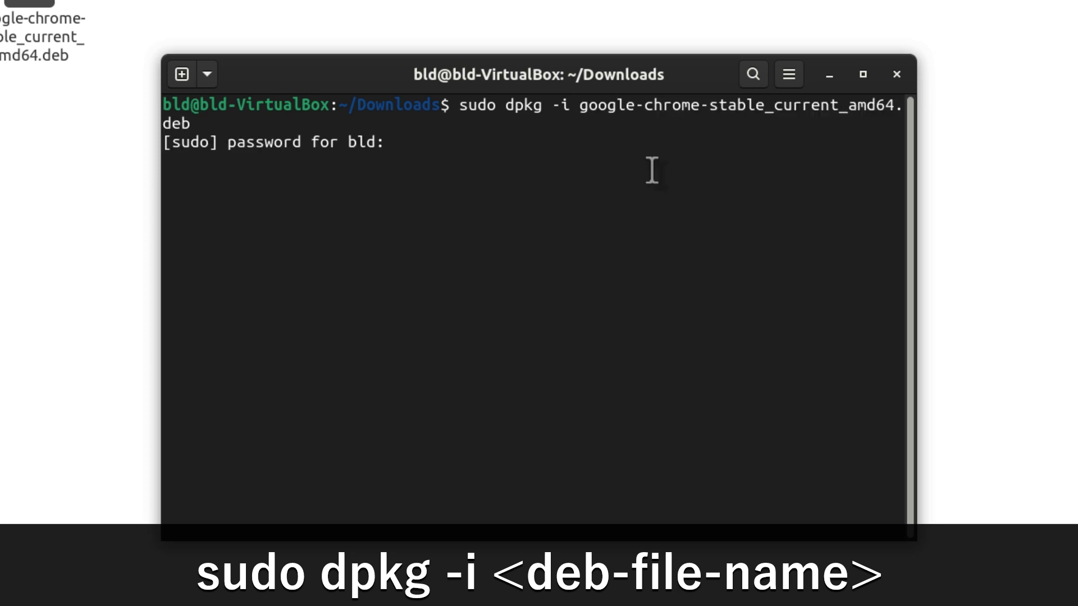
{"action": "key", "text": "Return"}
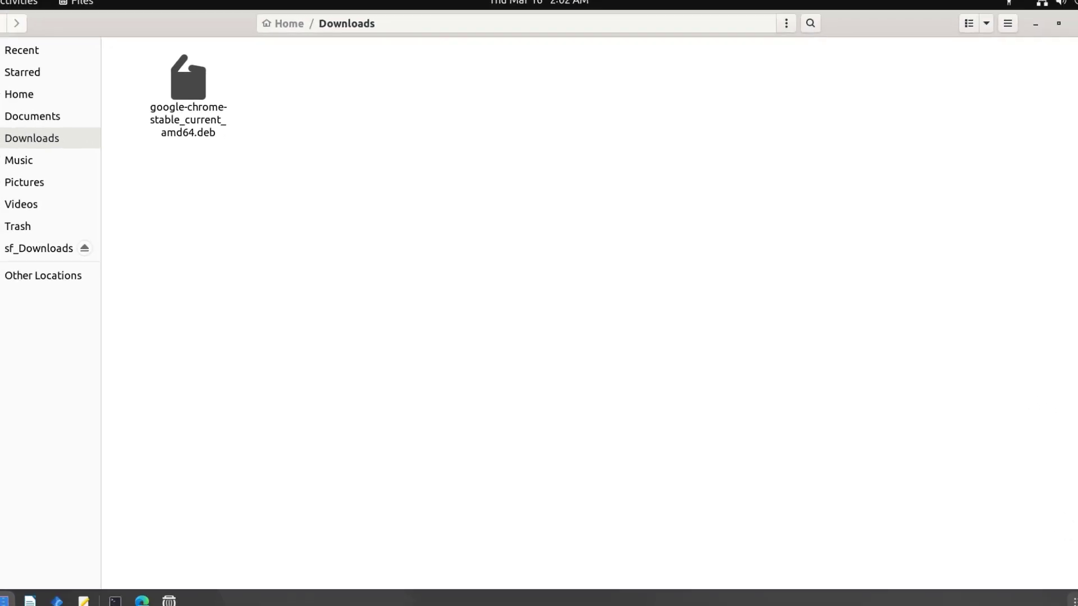
Step: Launch Google Chrome from the second page of Show Applications and focus the Google search box
{"action": "left_click", "coordinate": [1061, 593]}
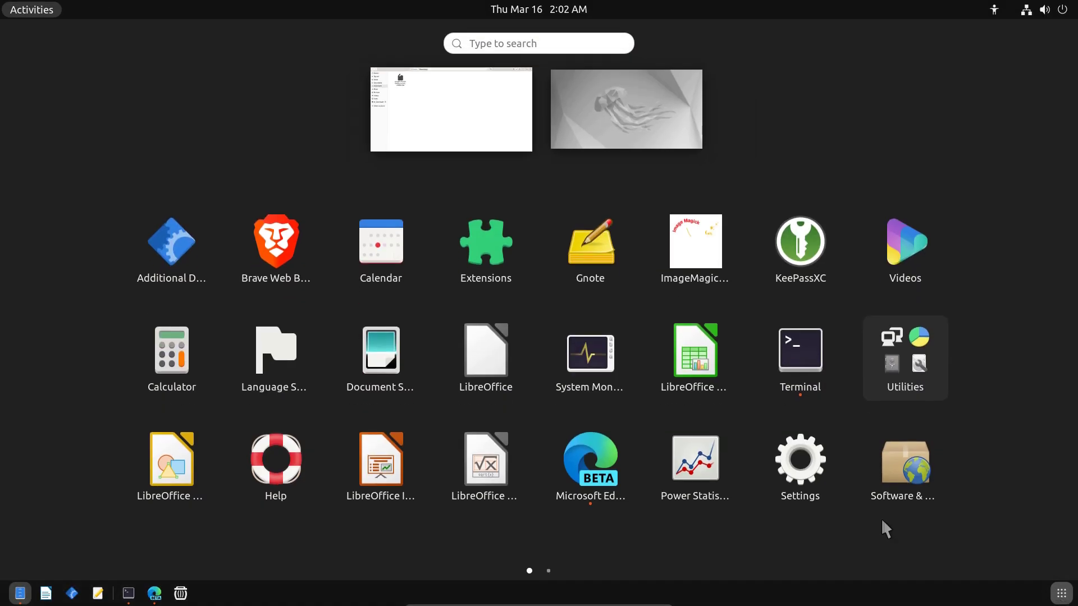
{"action": "scroll", "coordinate": [564, 395], "scroll_direction": "down", "scroll_amount": 1}
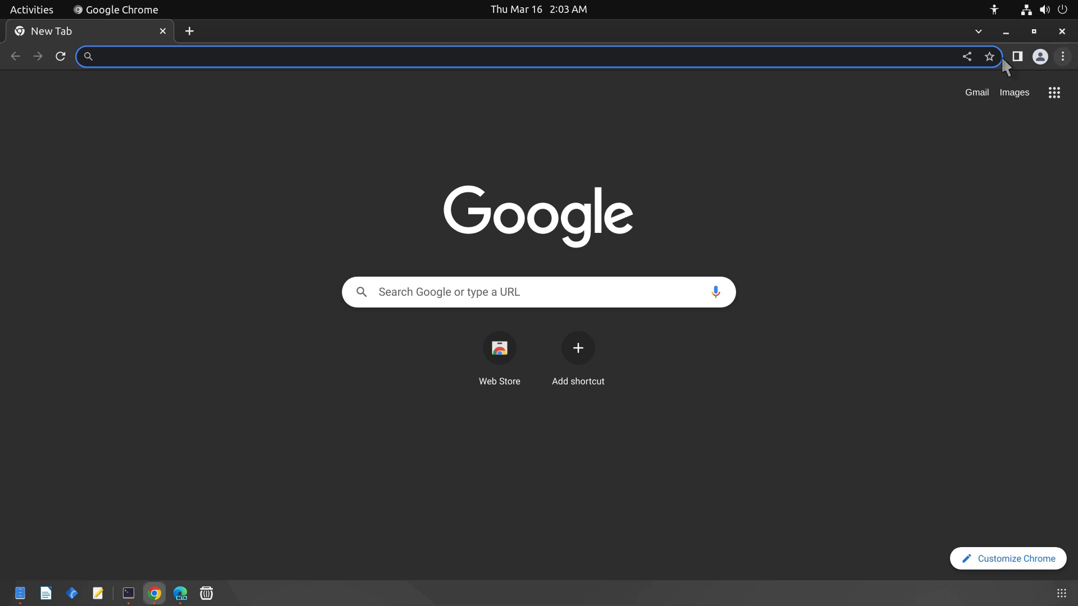
{"action": "left_click", "coordinate": [567, 291]}
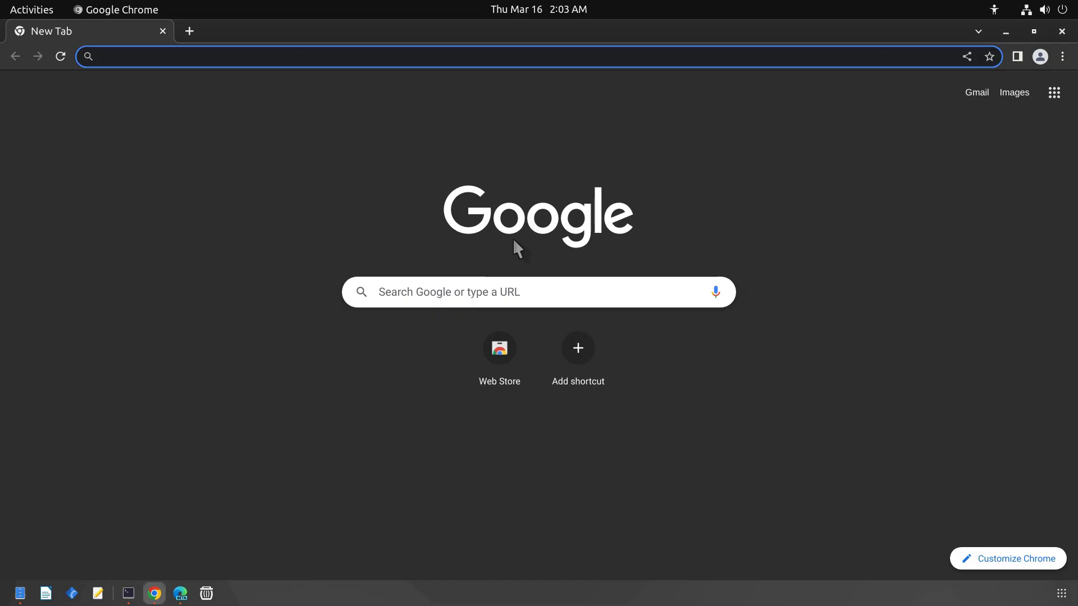
Step: Enter bestlinuxdistro.com in the New Tab search box and go to the site
{"action": "left_click", "coordinate": [568, 293]}
{"action": "type", "text": "bestlinux"}
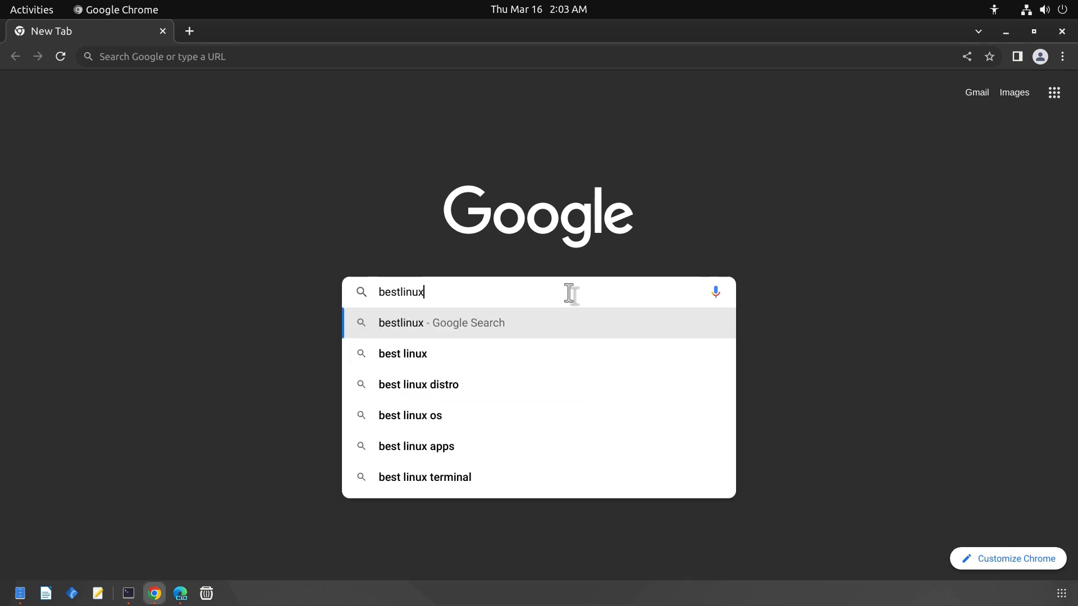
{"action": "type", "text": "distro.c"}
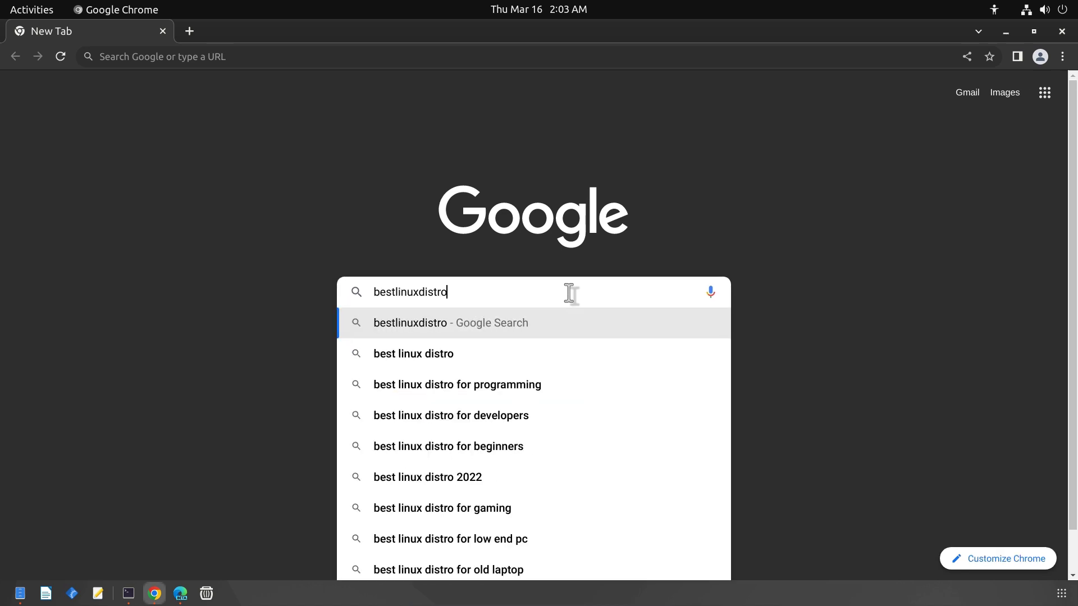
{"action": "type", "text": "om"}
{"action": "key", "text": "Return"}
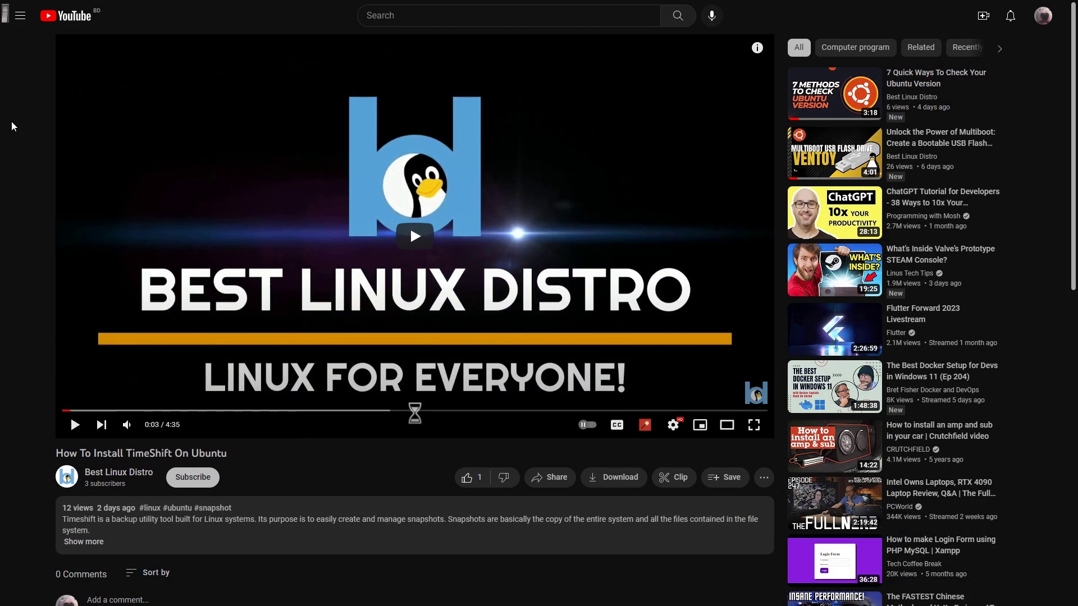
Step: Like the TimeShift video, subscribe to Best Linux Distro, and open its notification bell options
{"action": "scroll", "coordinate": [29, 286], "scroll_direction": "down", "scroll_amount": 1}
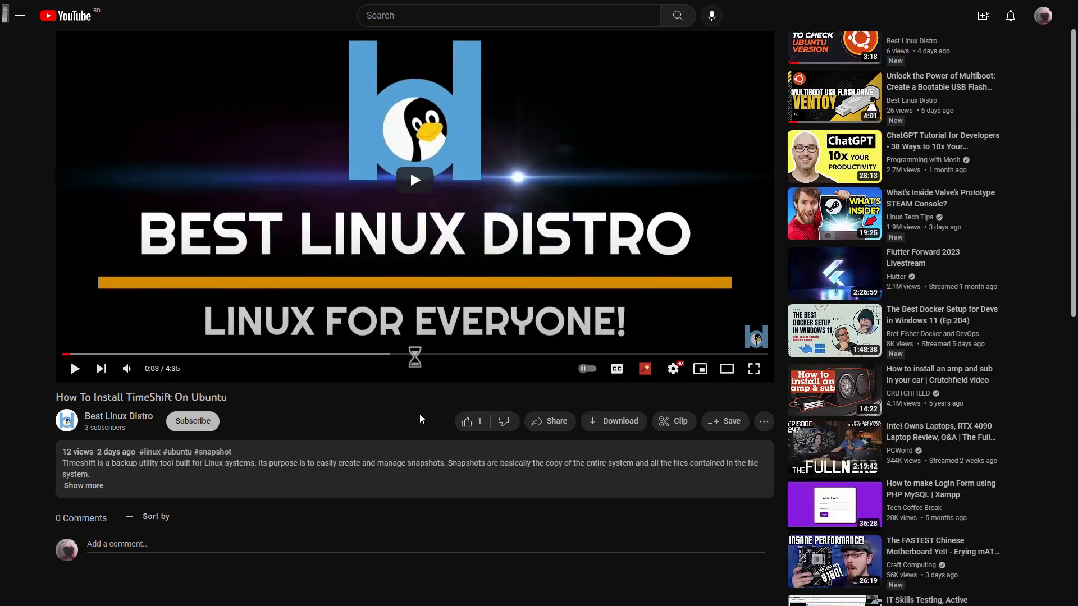
{"action": "left_click", "coordinate": [468, 423]}
{"action": "left_click", "coordinate": [211, 431]}
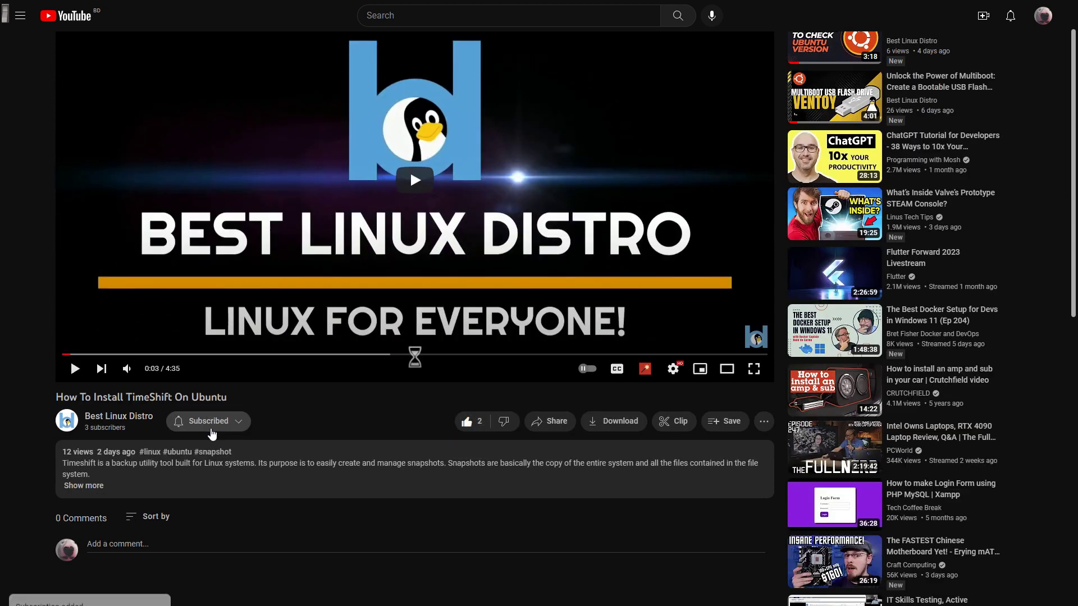
{"action": "left_click", "coordinate": [234, 427]}
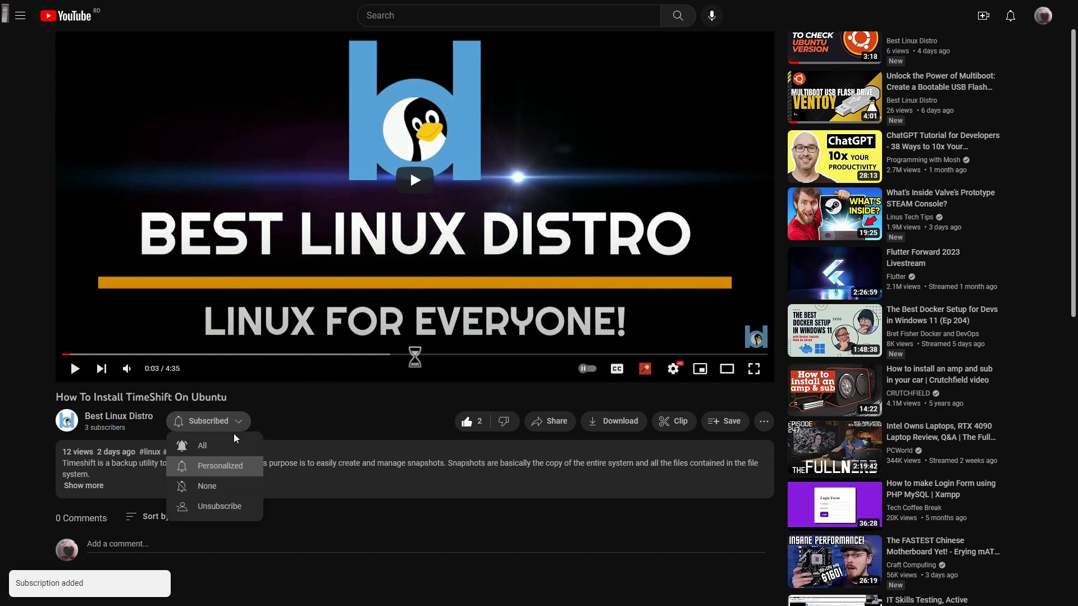